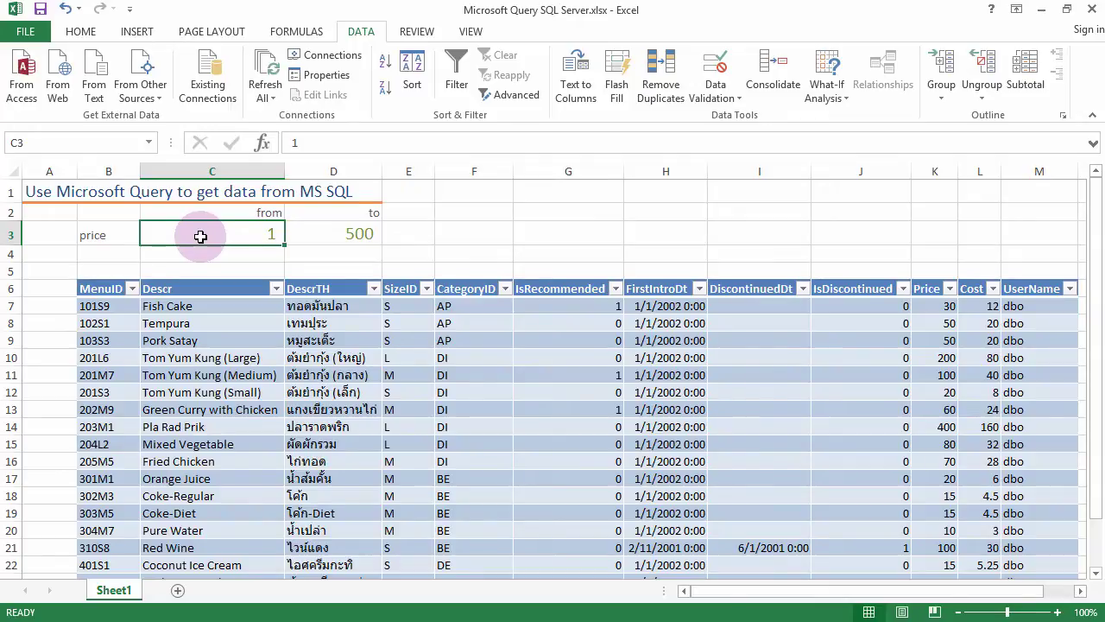
Enter 1 as the lower price in C3 and 100 as the upper price in D3, correcting an initial 100 in C3
click(213, 362)
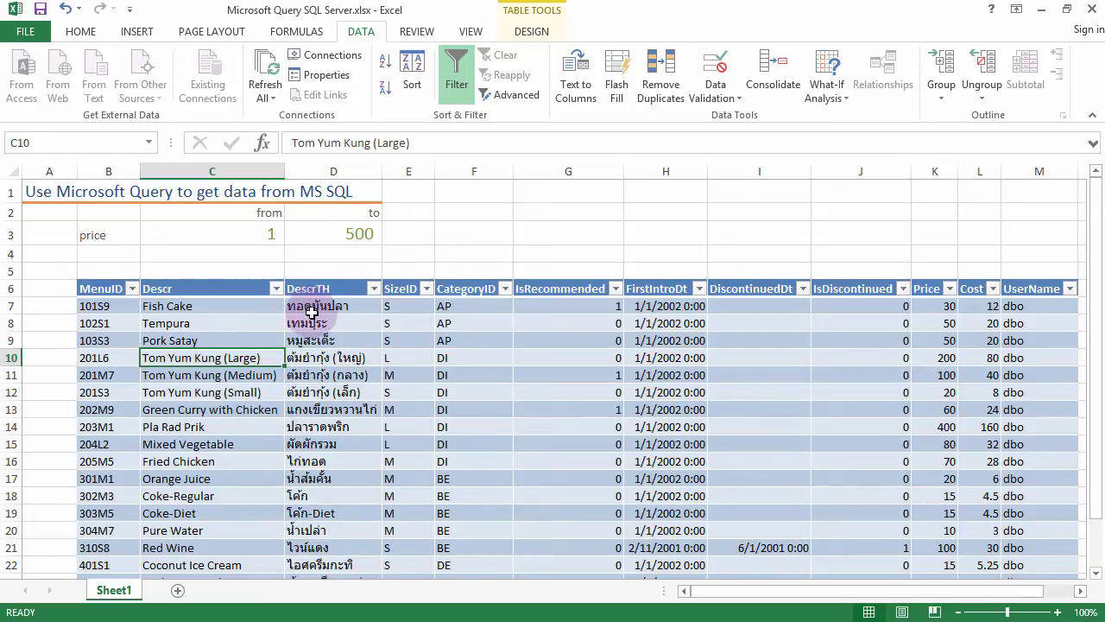
click(254, 229)
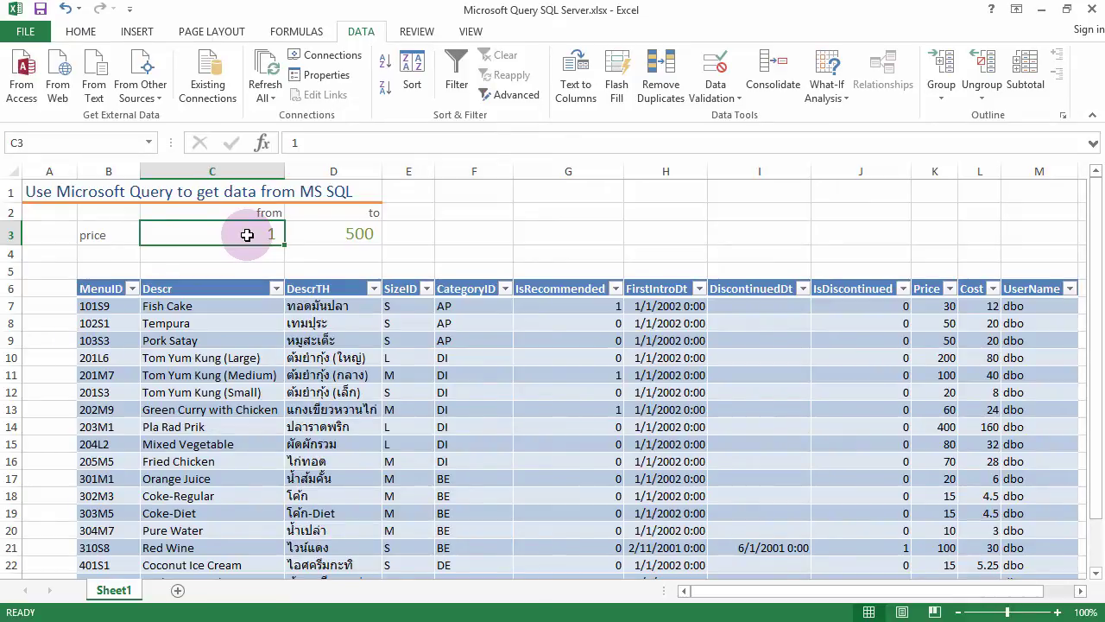
text(100)
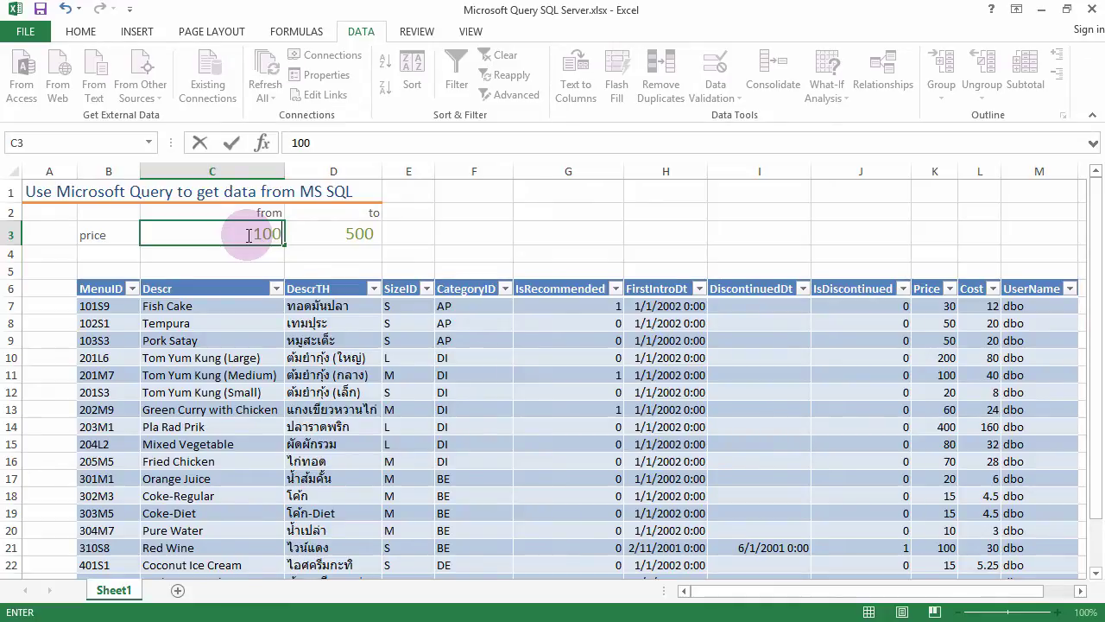
key(Return)
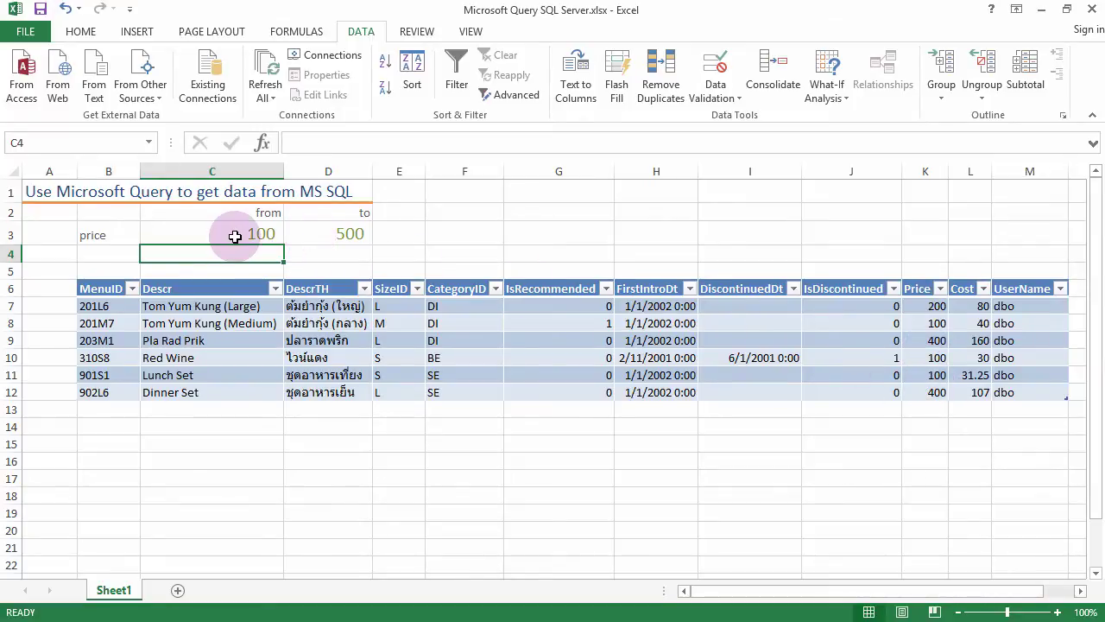
click(229, 235)
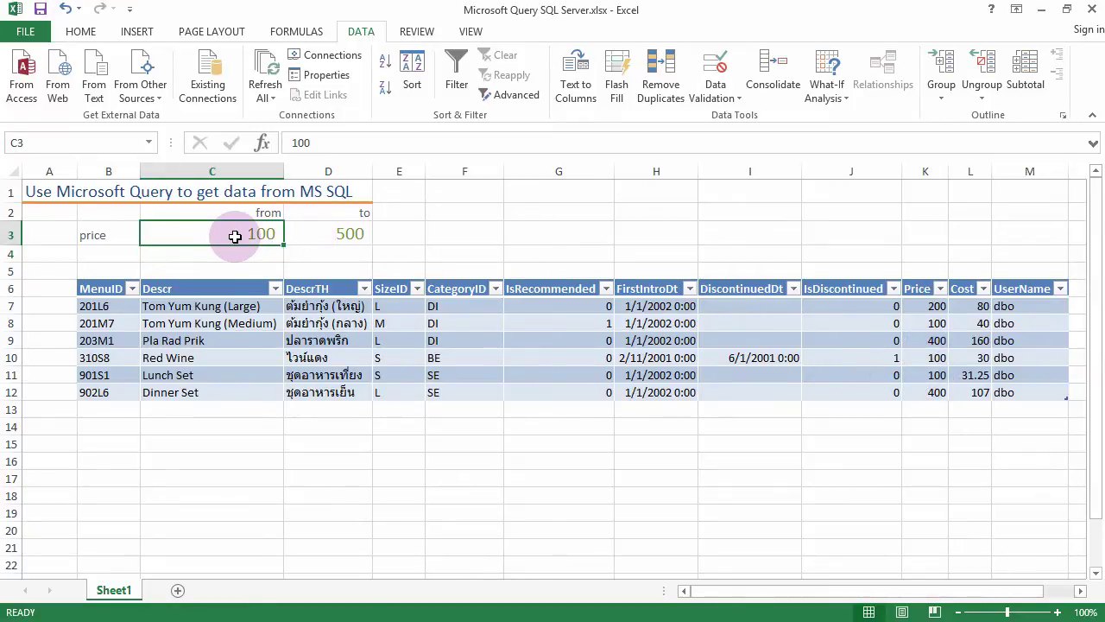
text(1)
key(Tab)
text(100)
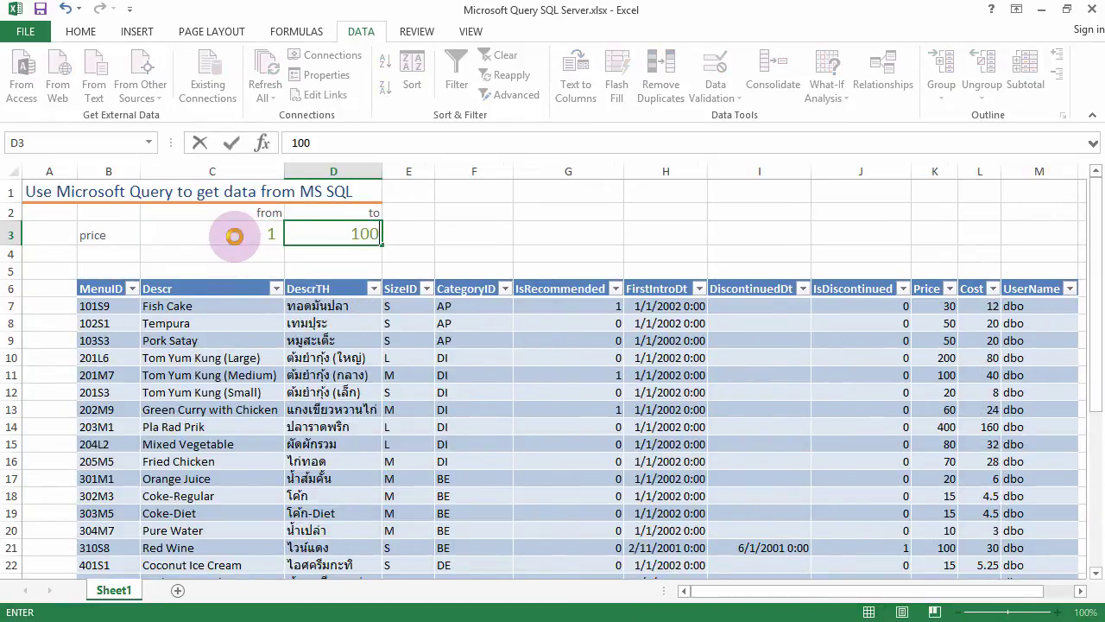
key(Return)
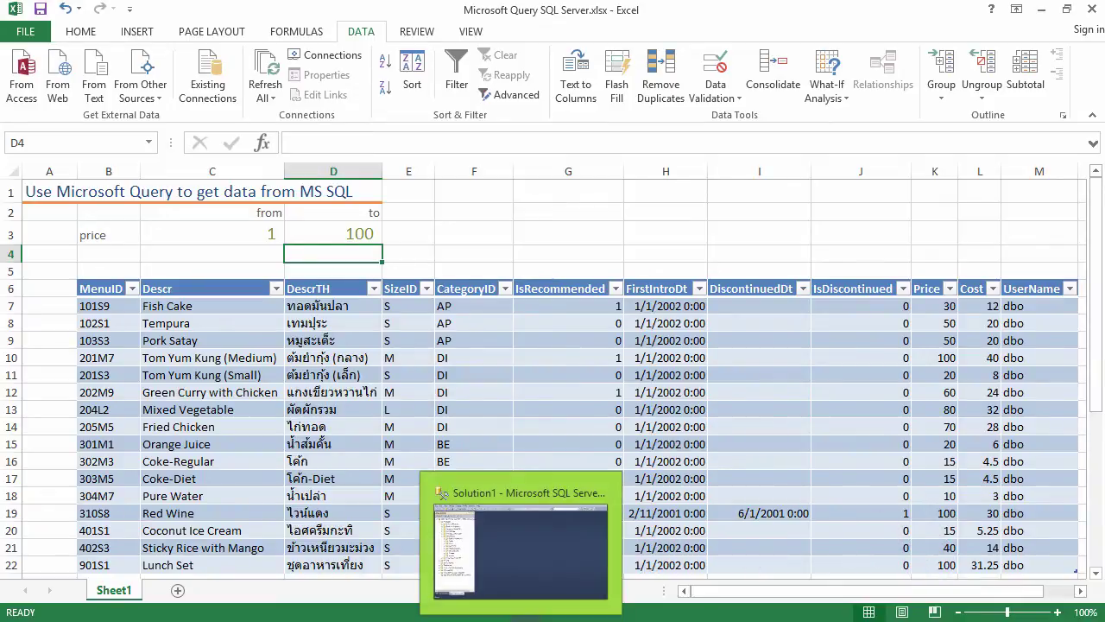
In SSMS, run Select Top 1000 Rows on Yummi2014 dbo.Menu, then return to Excel
click(518, 544)
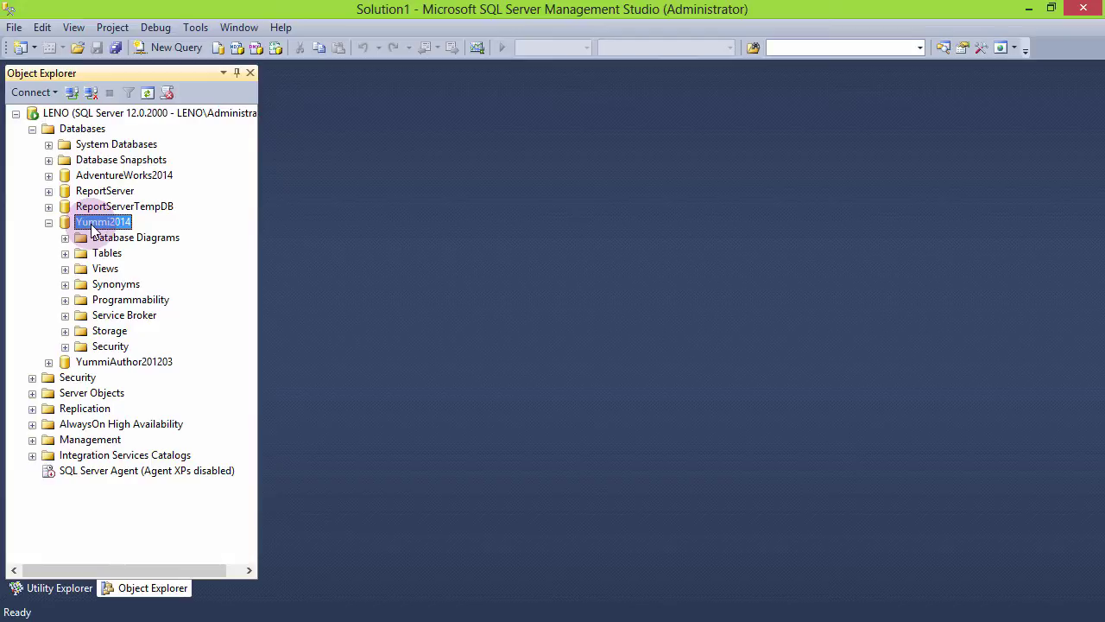
click(65, 253)
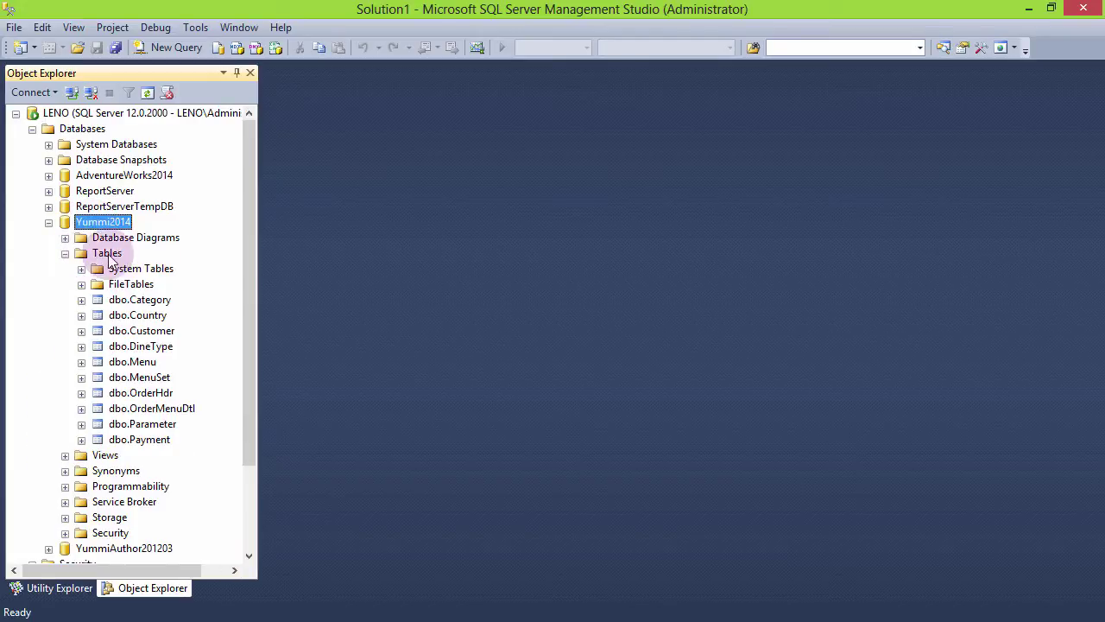
click(107, 254)
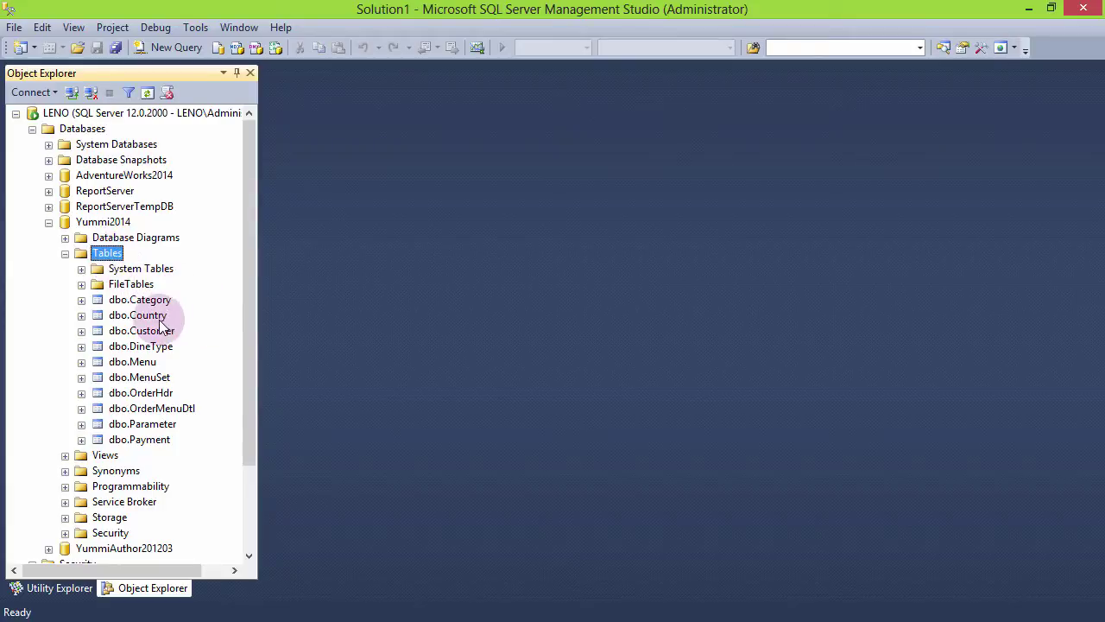
right_click(121, 370)
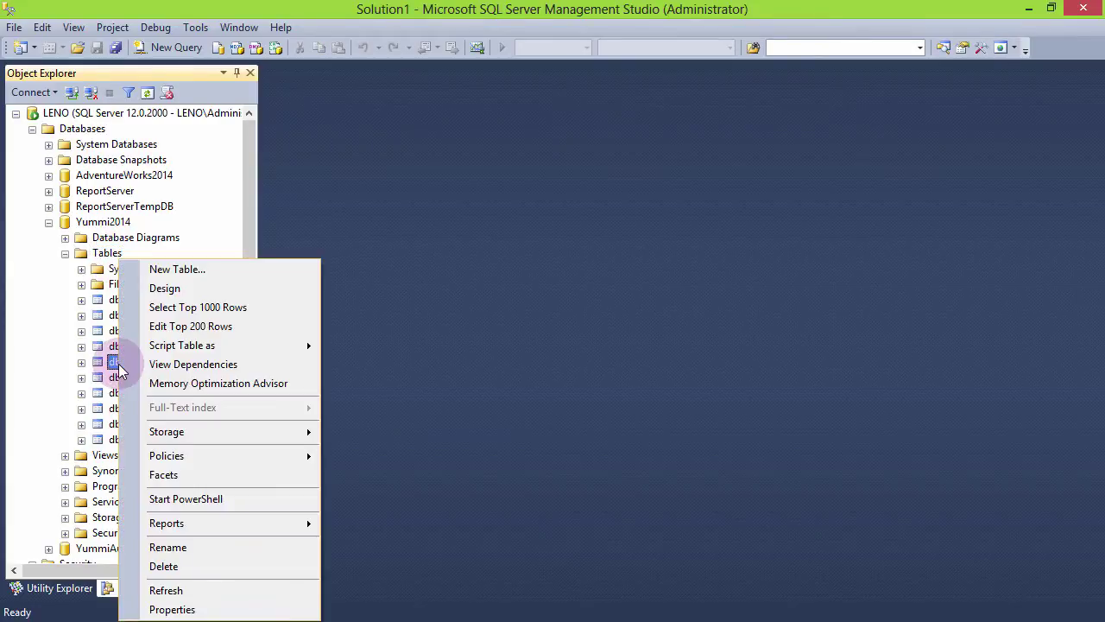
click(196, 309)
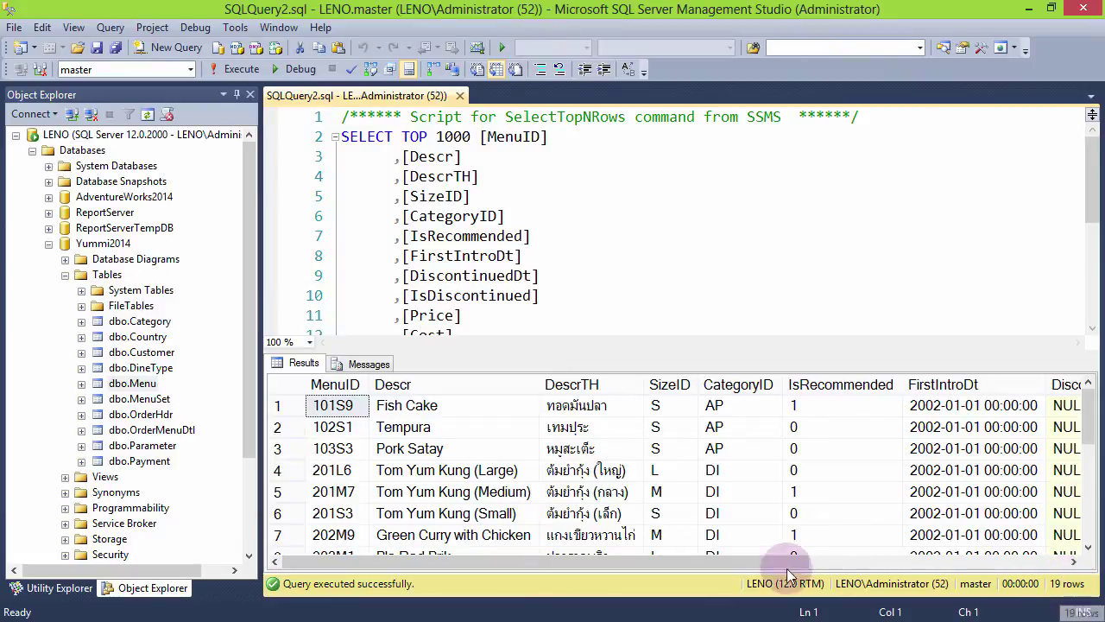
drag(753, 562, 857, 561)
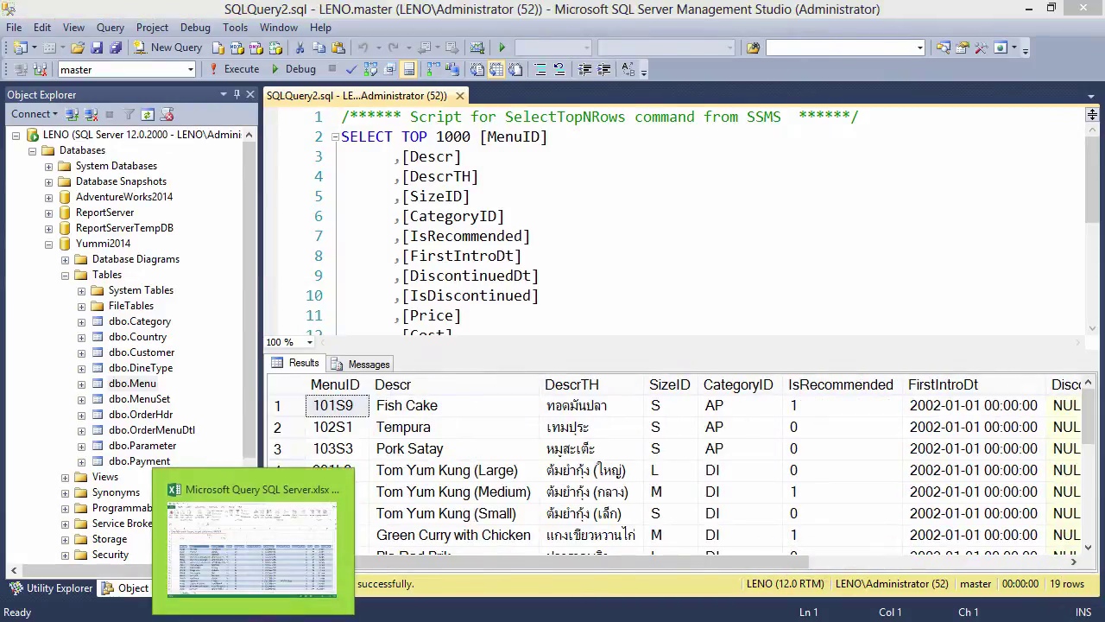
key(alt+Tab)
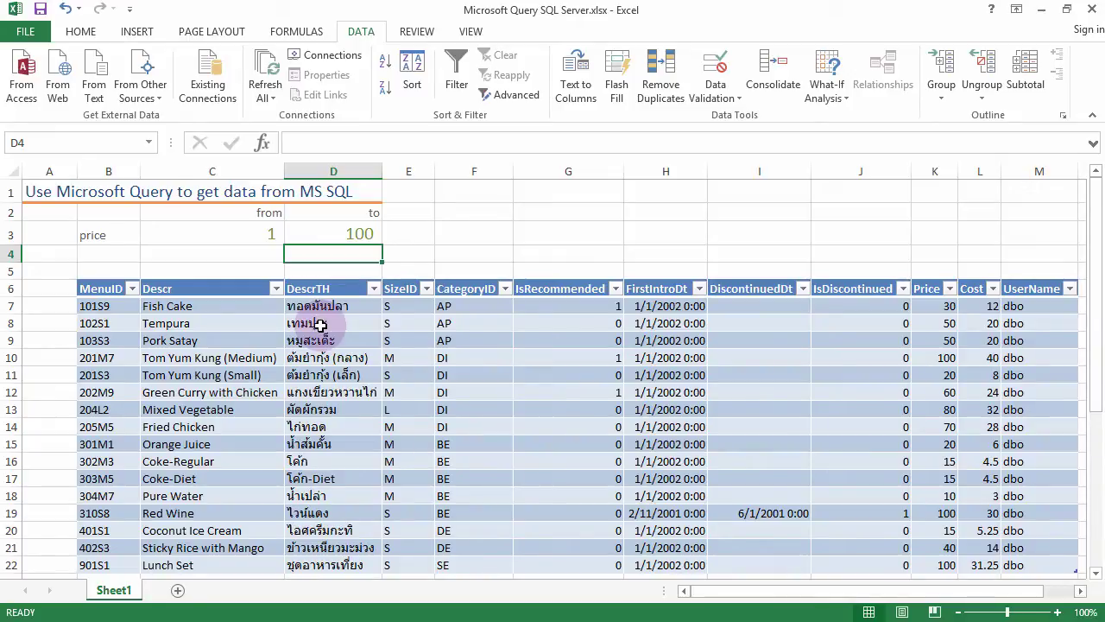
Remove the 'Query from demo1' workbook connection
click(313, 329)
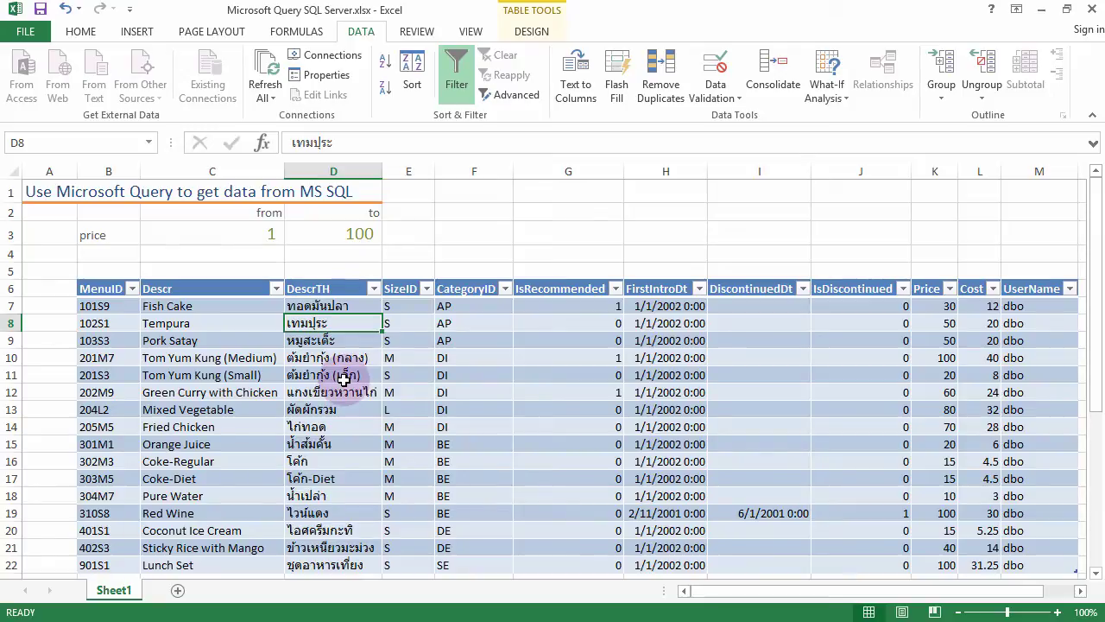
click(320, 60)
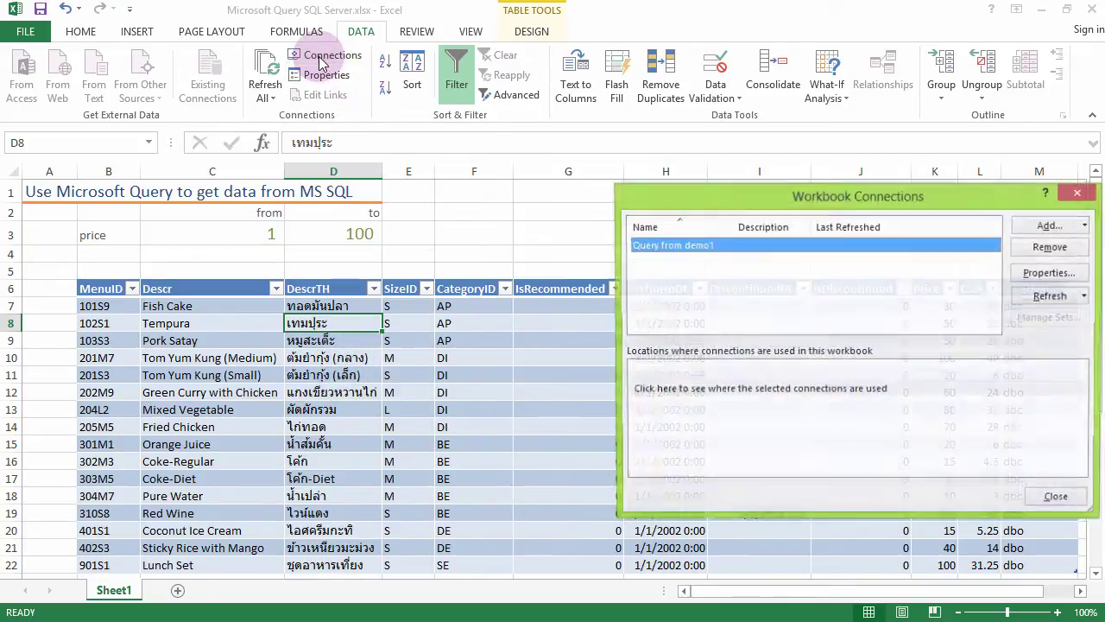
click(1050, 247)
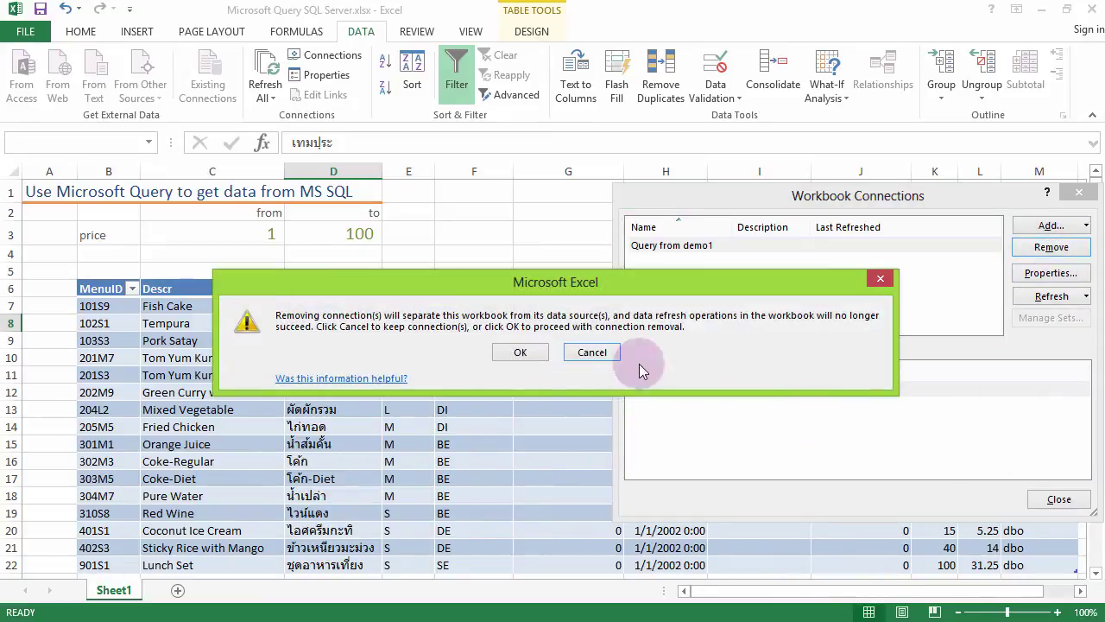
click(515, 353)
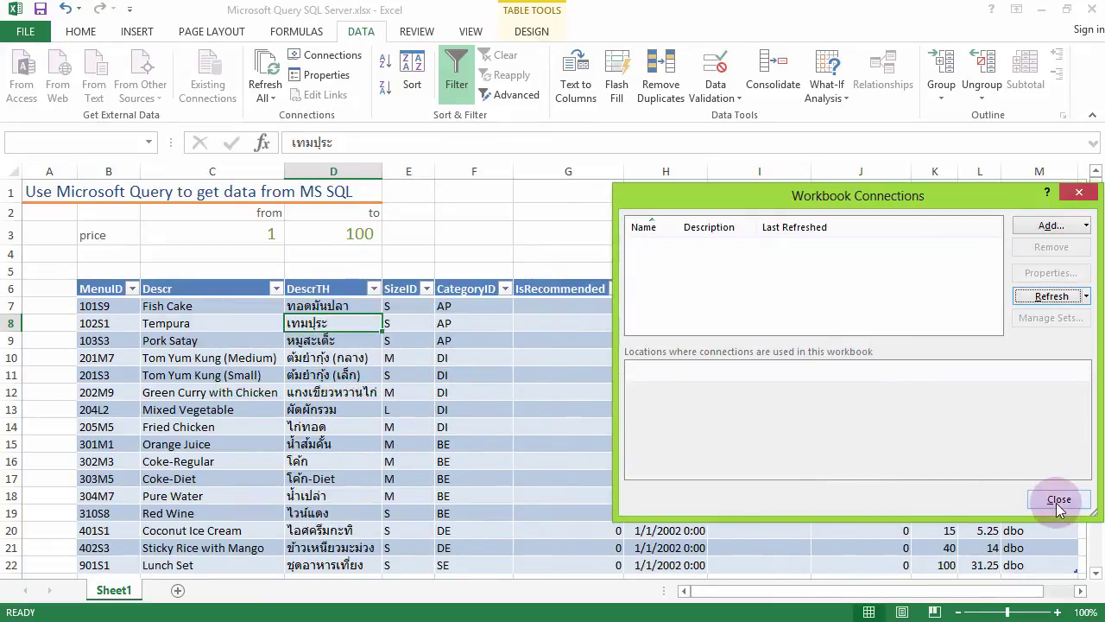
click(1057, 499)
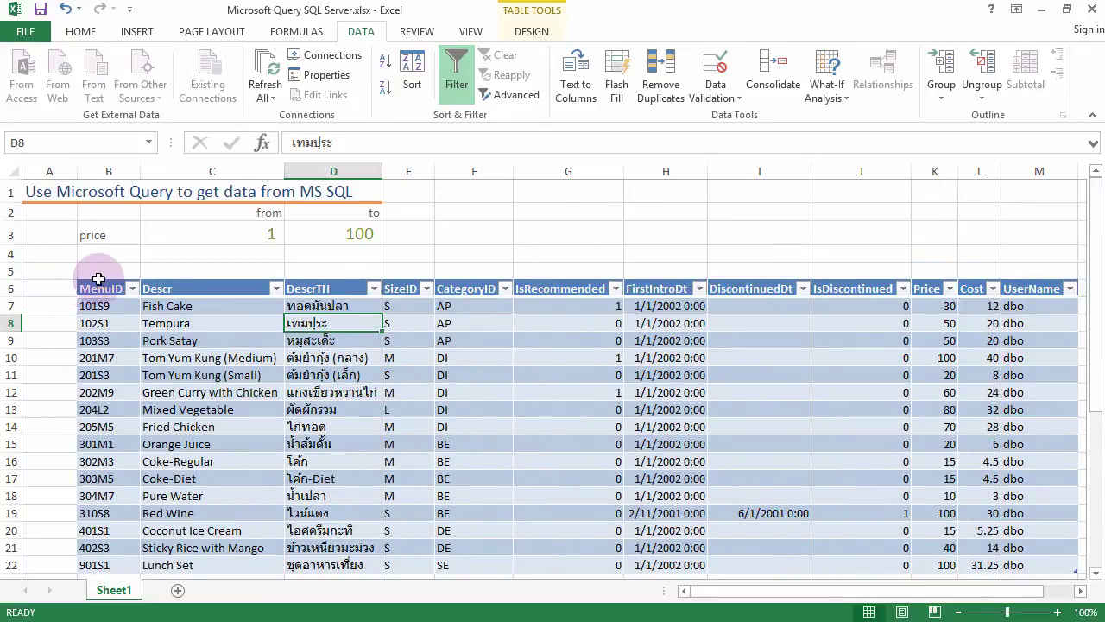
Delete the Menu table and its underlying query, leaving cell B5 empty
click(99, 283)
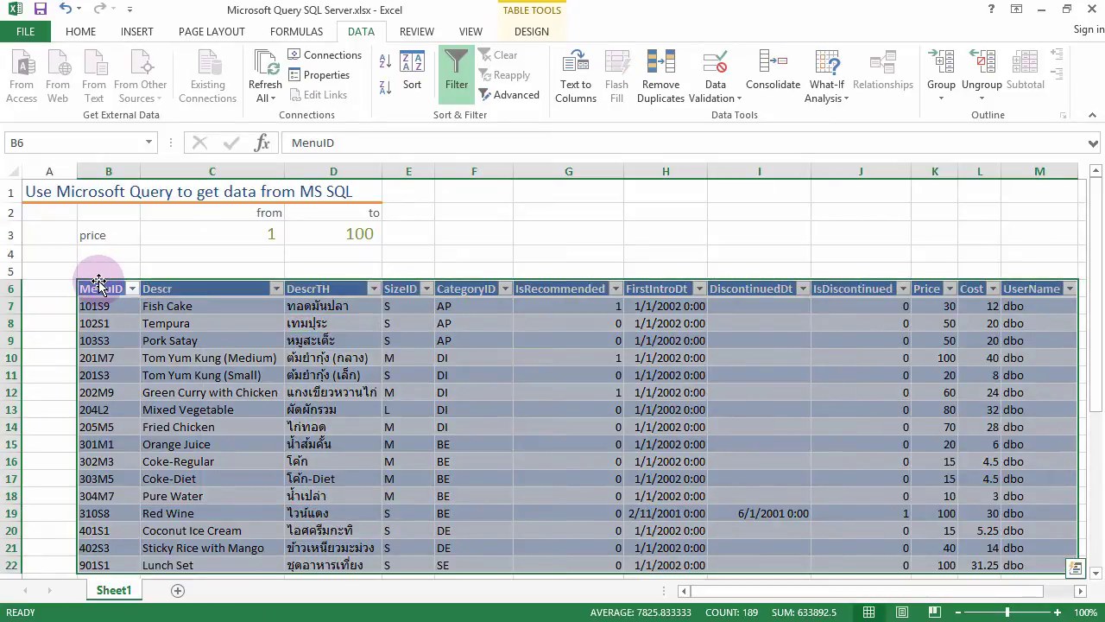
key(Delete)
click(521, 361)
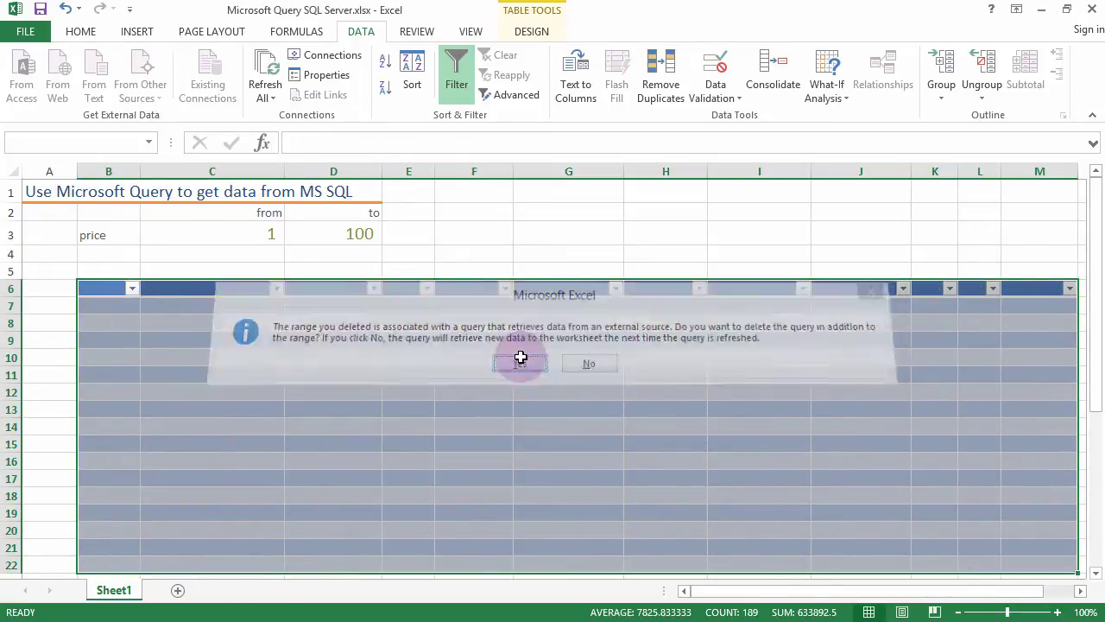
click(107, 271)
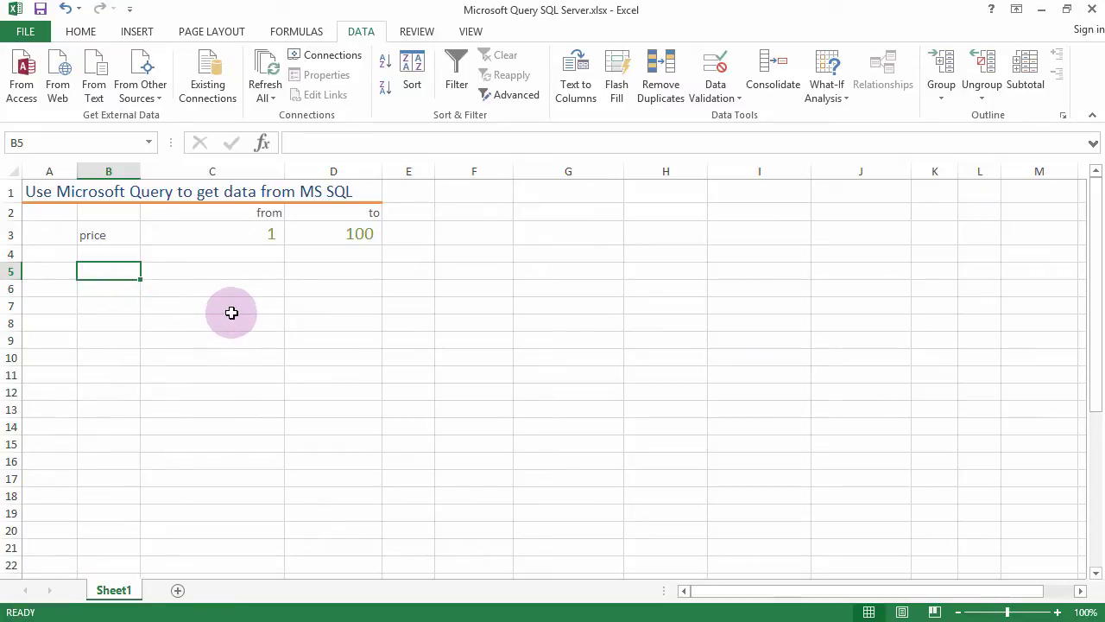
Check the from/to prices 1 and 100 in C3 and D3, then bring up the From Other Sources list
click(116, 234)
click(216, 234)
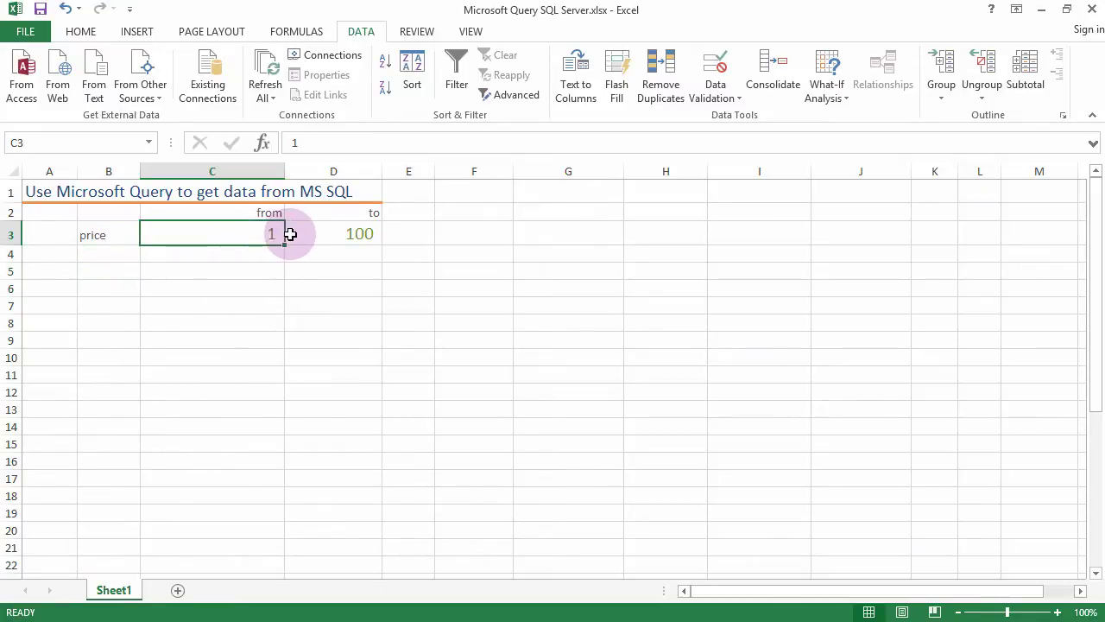
click(292, 234)
key(Left)
key(Left)
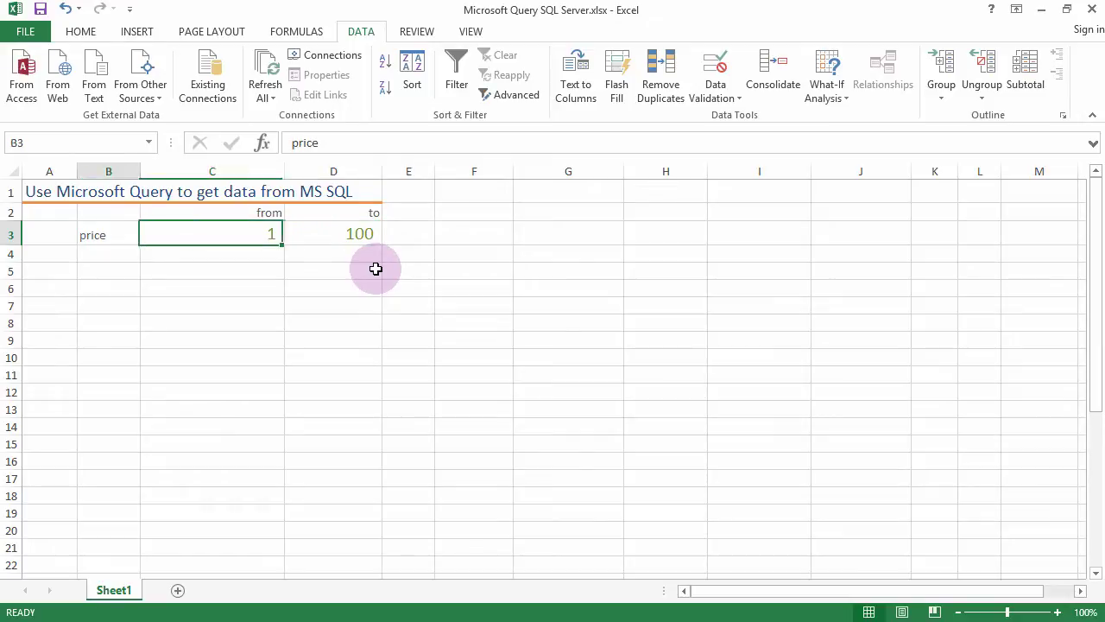
key(Right)
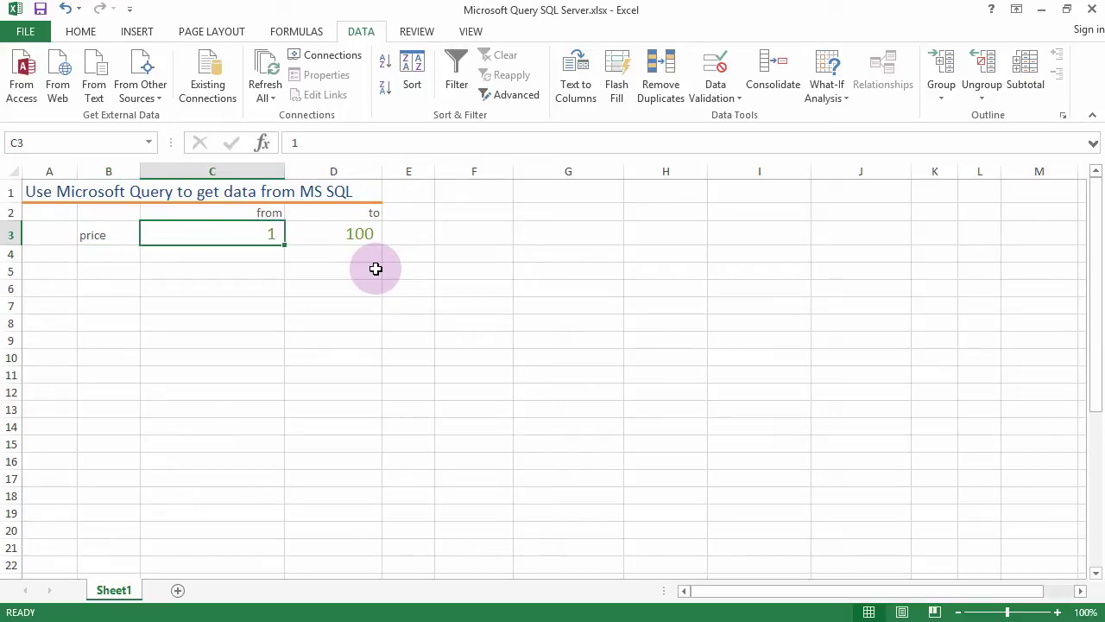
key(Right)
key(Left)
key(Right)
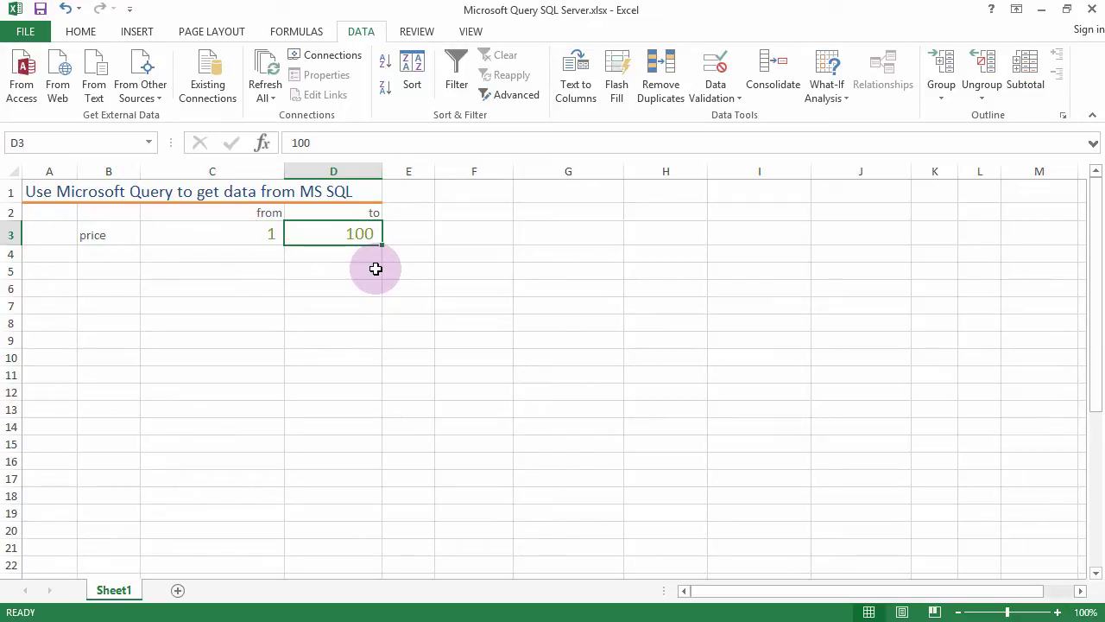
key(Left)
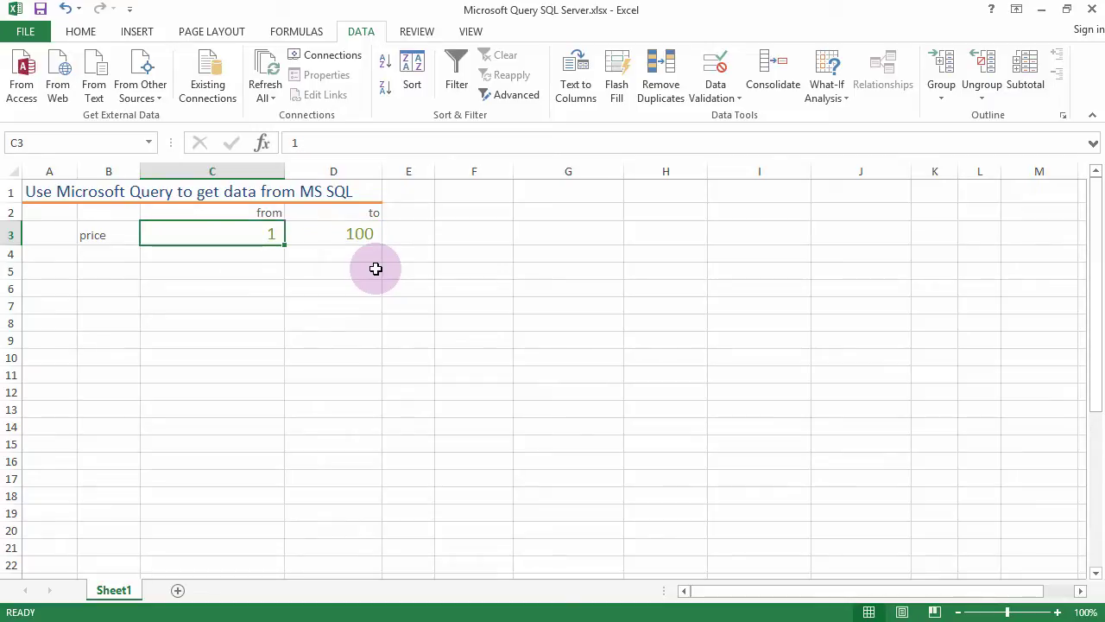
key(Down)
key(Down)
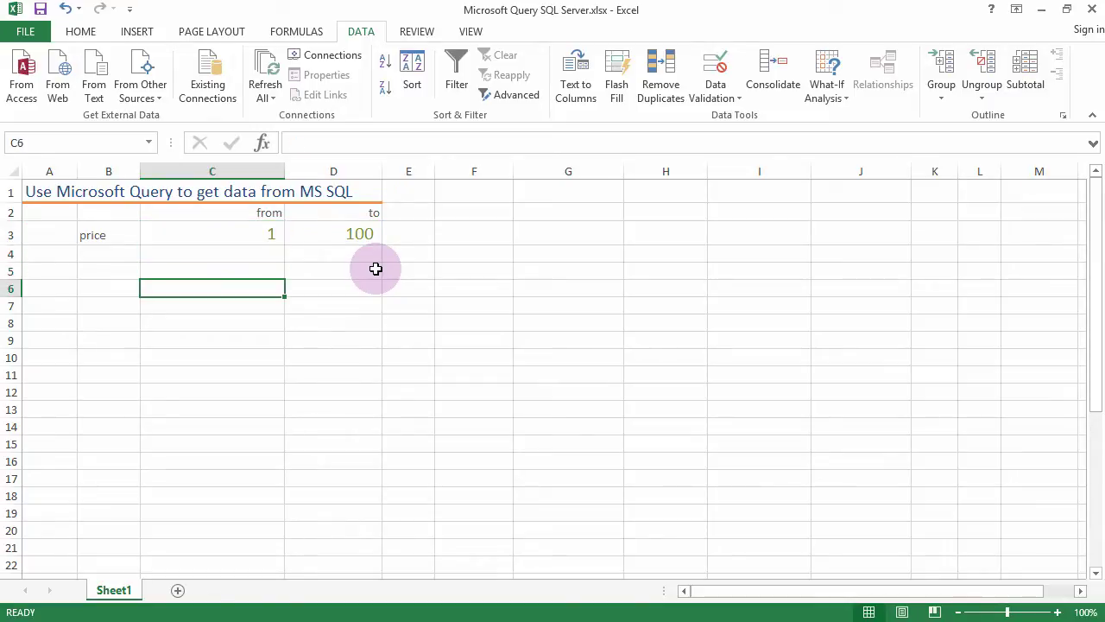
key(Left)
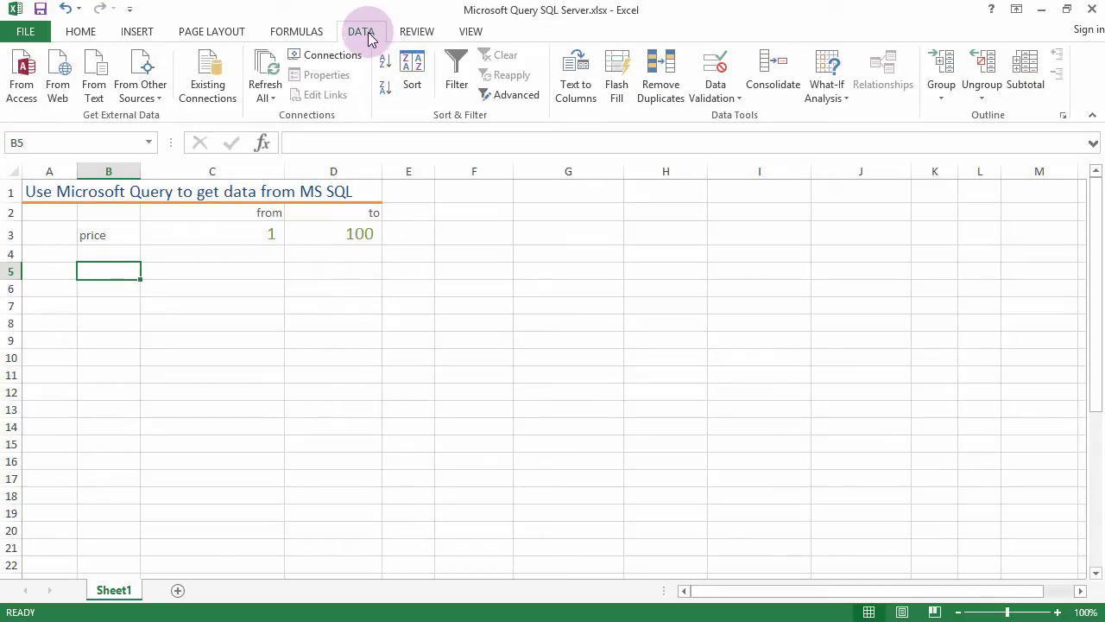
click(160, 104)
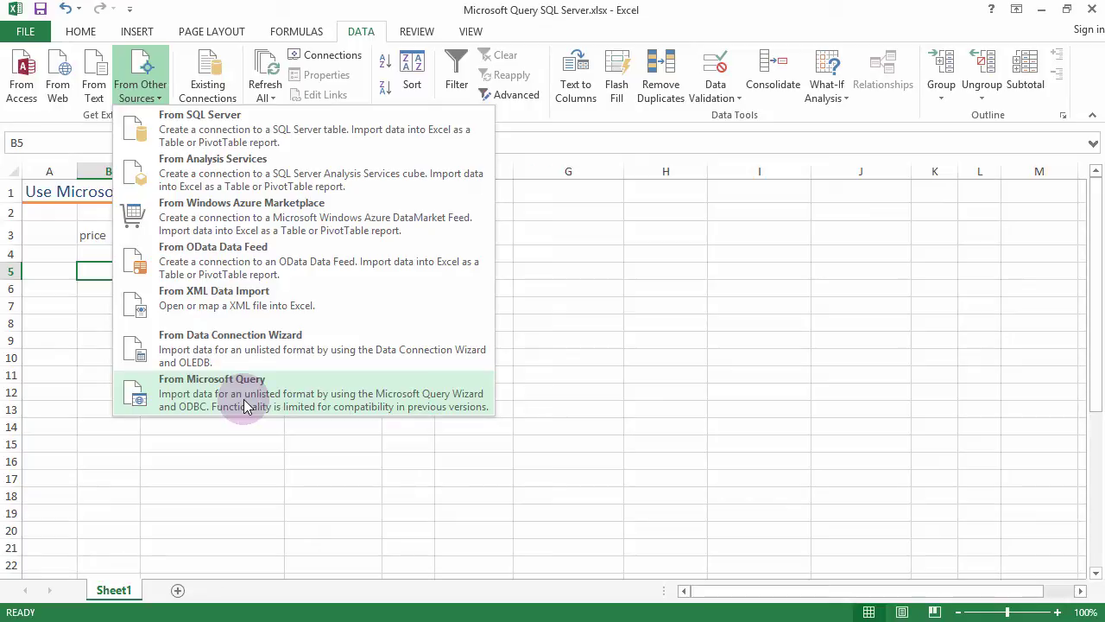
Choose From Microsoft Query, start a <New Data Source>, and name it demoV1
click(243, 399)
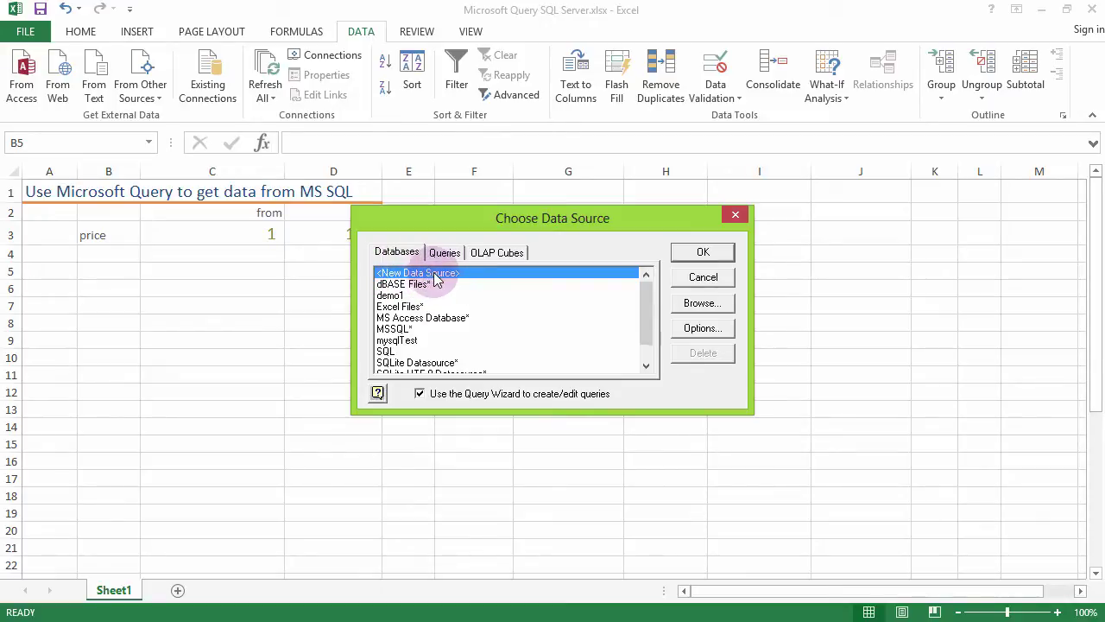
click(704, 253)
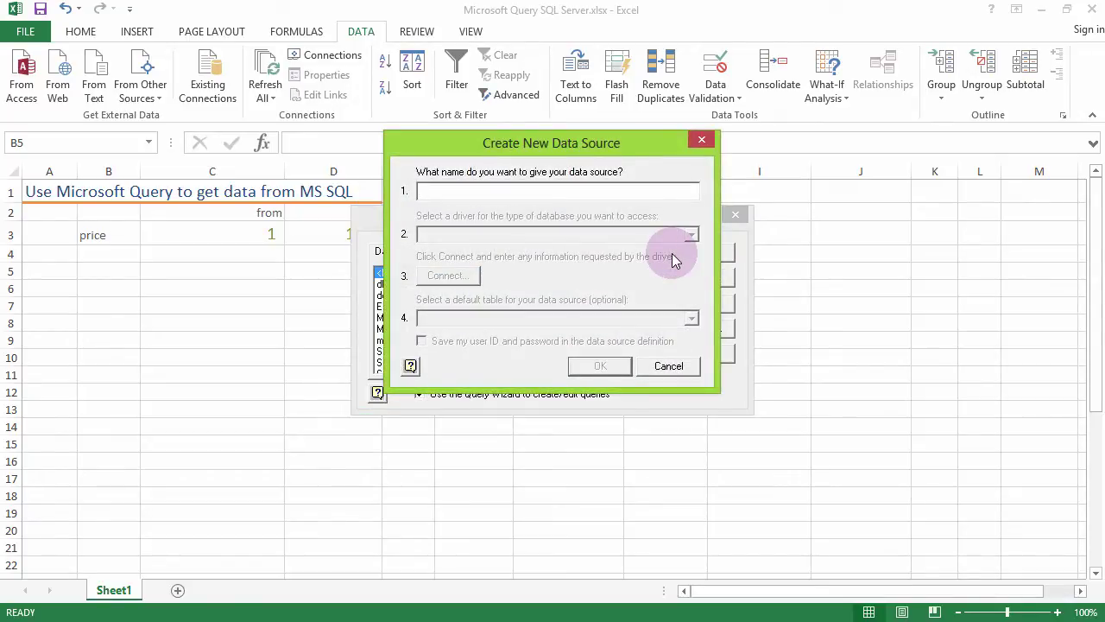
text(demoV1)
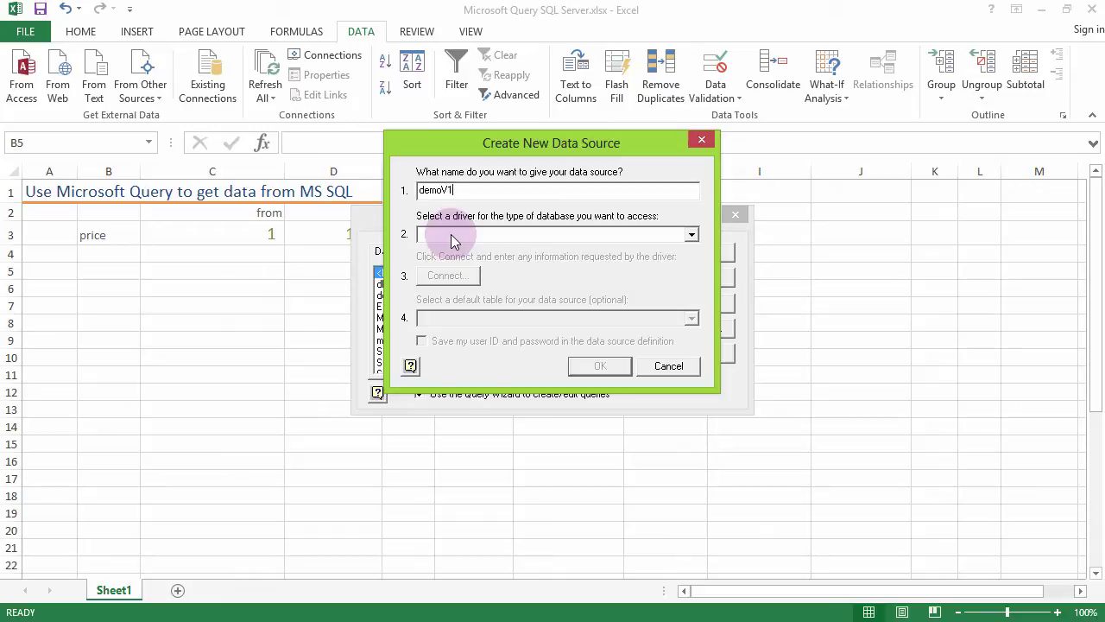
Select ODBC Driver 11 for SQL Server as the demoV1 driver and open the SQL Server Login
click(450, 234)
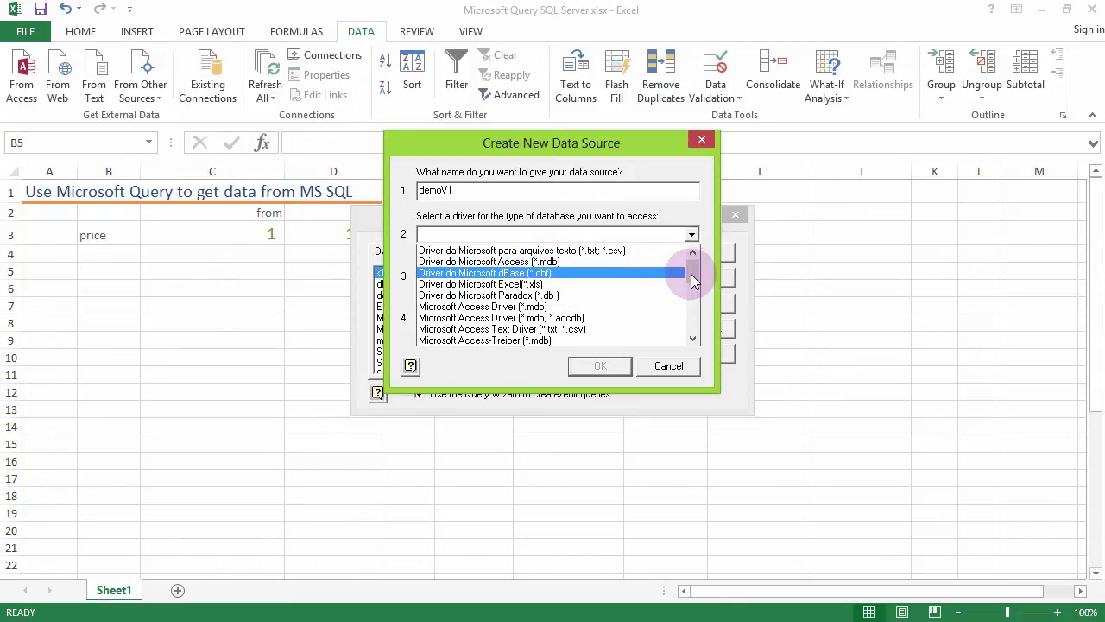
drag(692, 275, 692, 327)
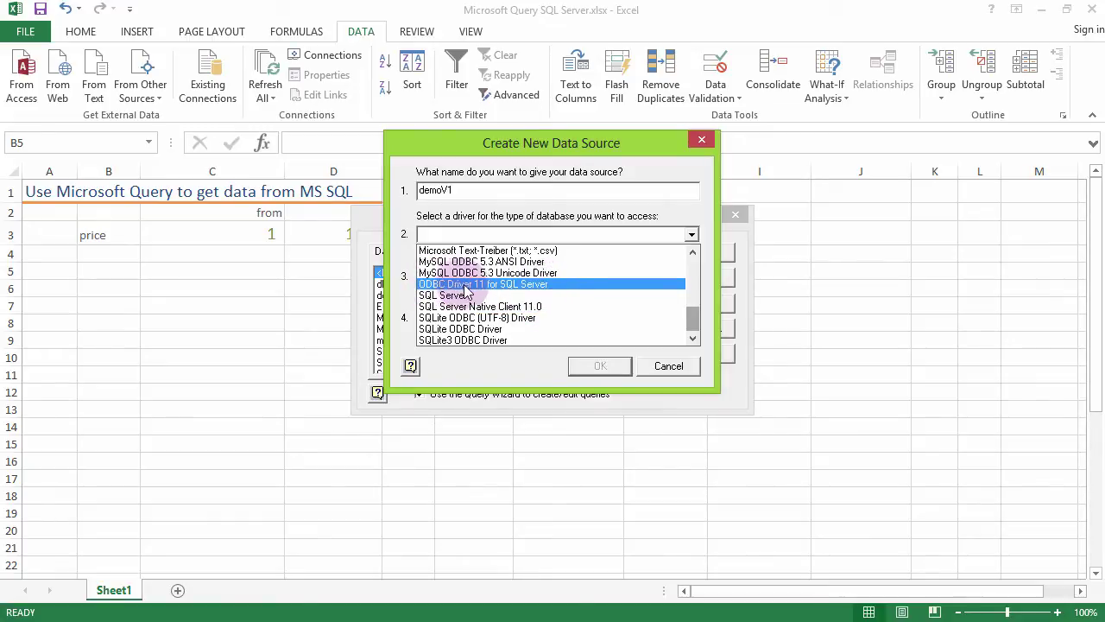
click(576, 286)
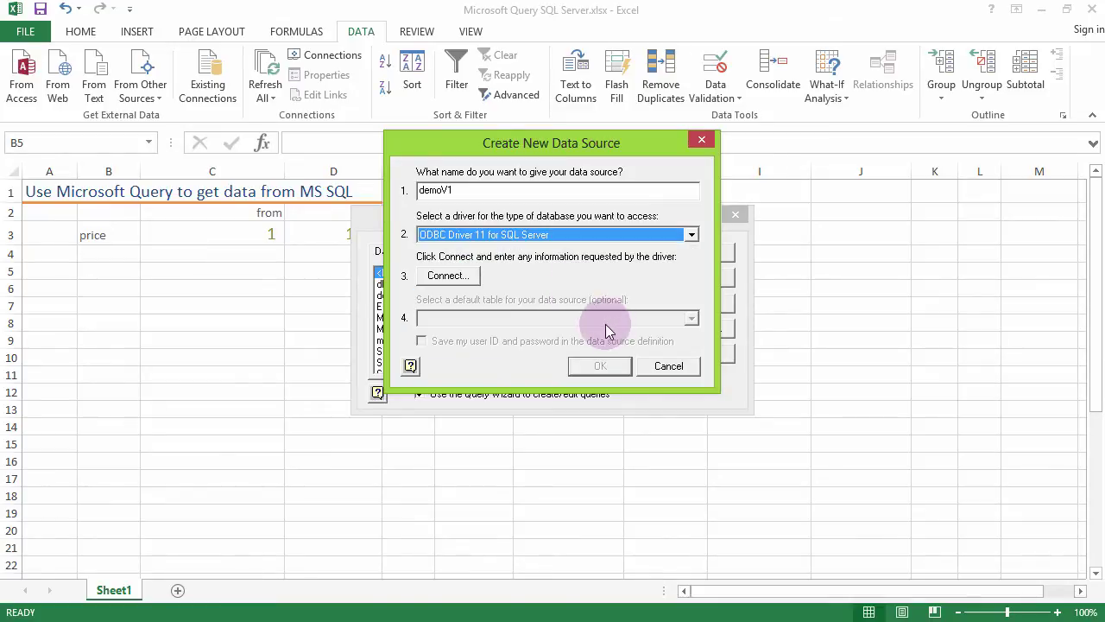
click(449, 276)
click(523, 83)
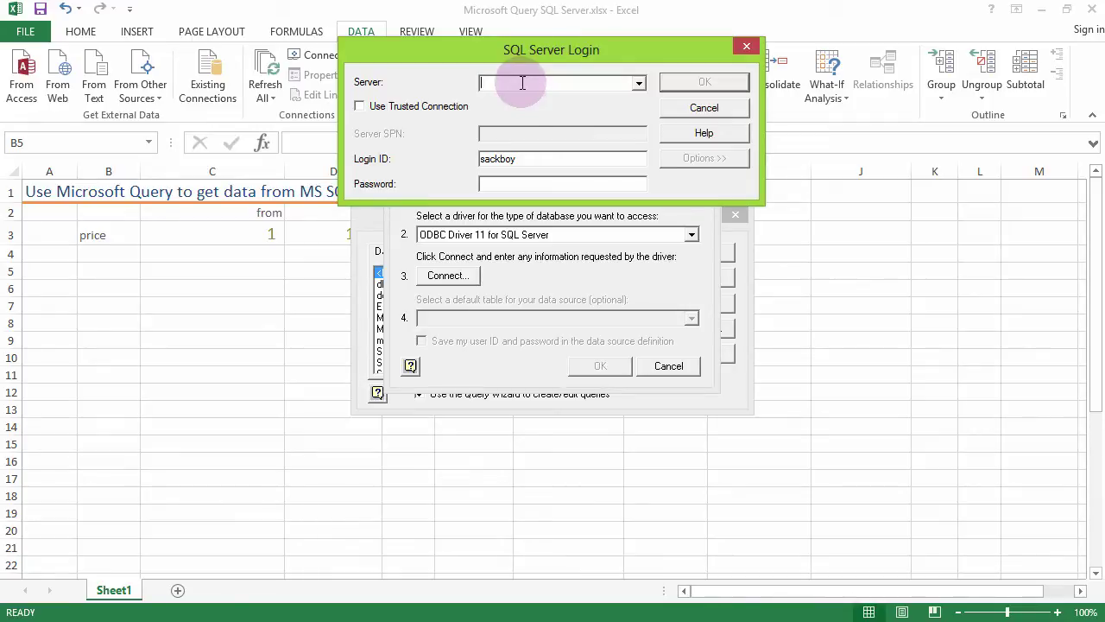
mouse_move(518, 618)
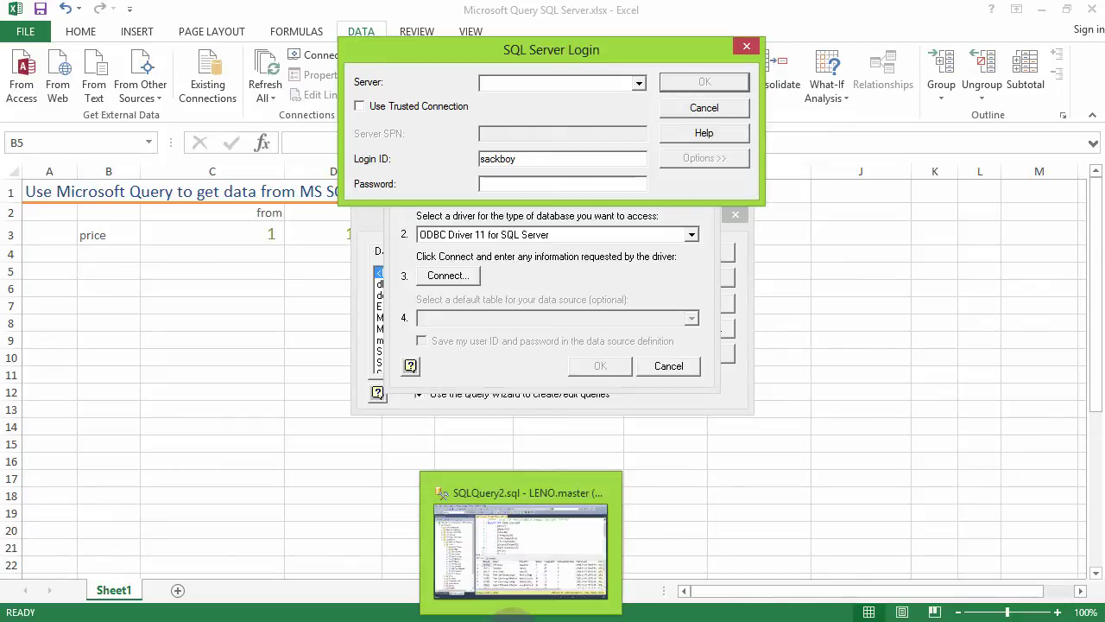
click(521, 550)
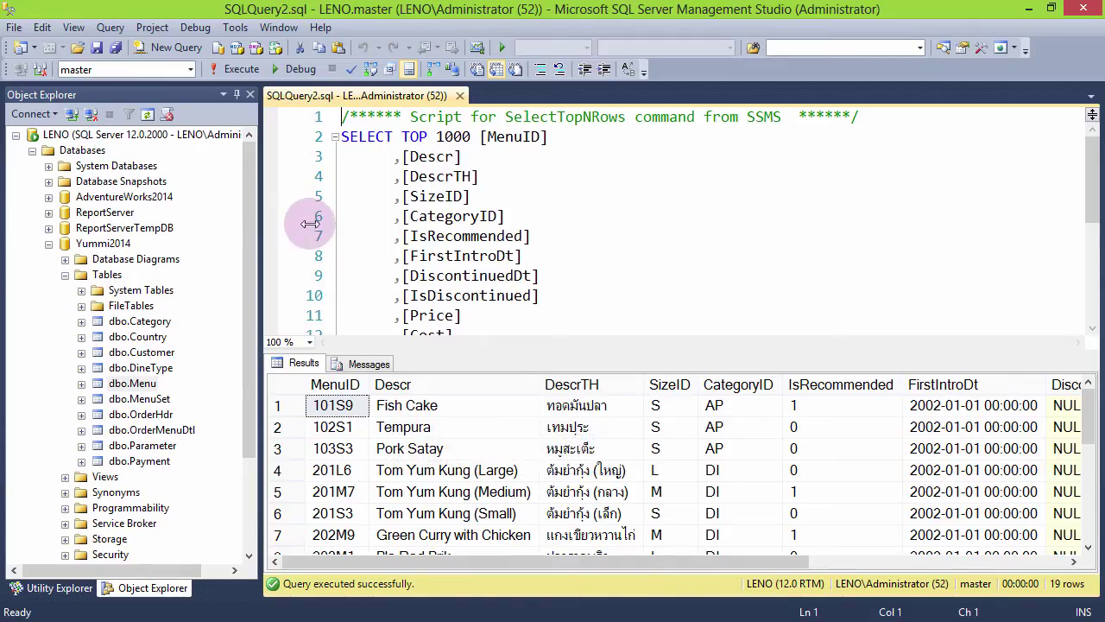
click(51, 137)
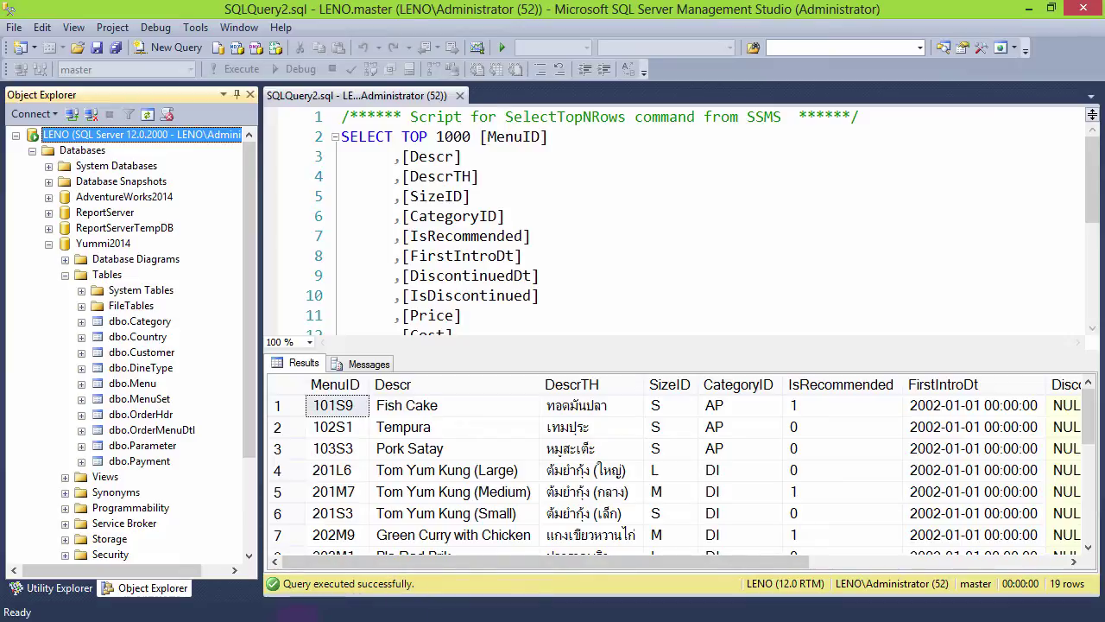
click(322, 566)
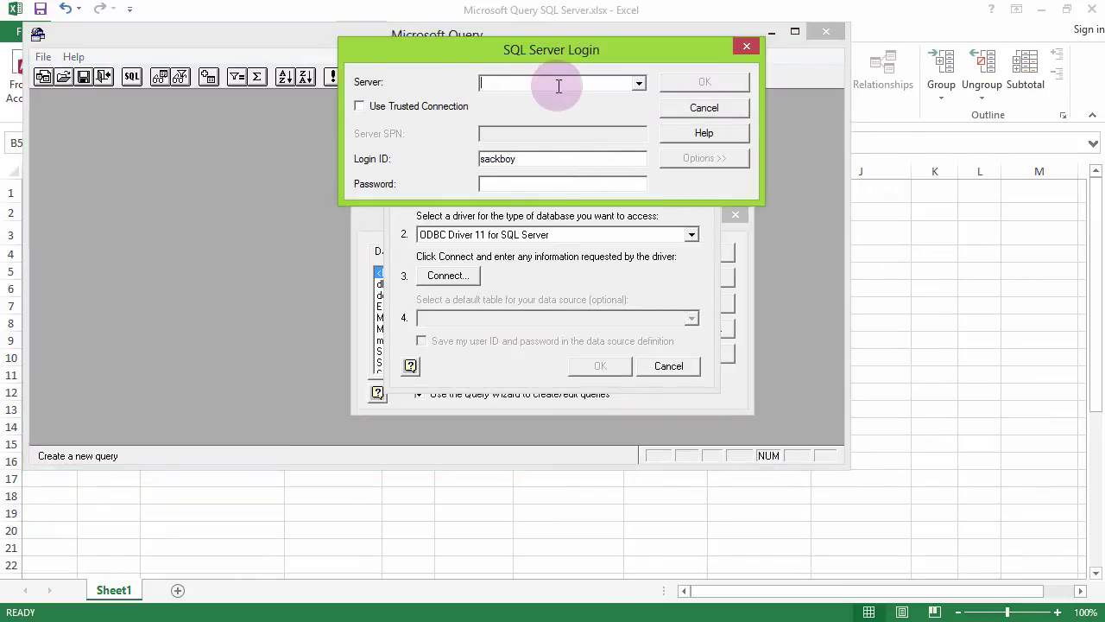
Log in to server leno with a trusted connection and Yummi2014 as the database
text(leno)
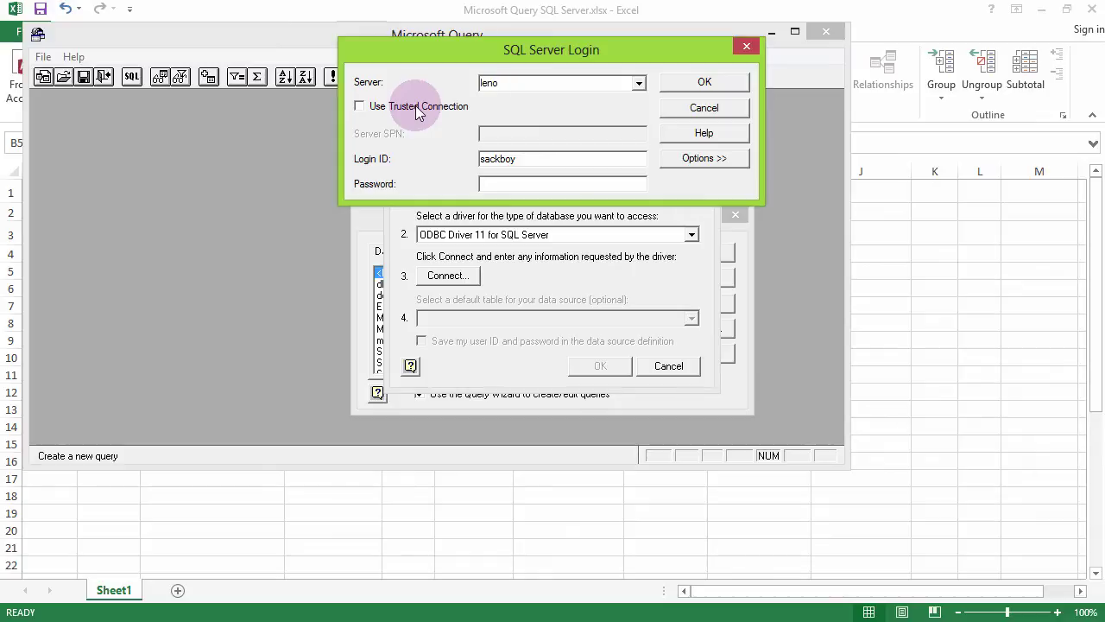
click(416, 105)
click(699, 157)
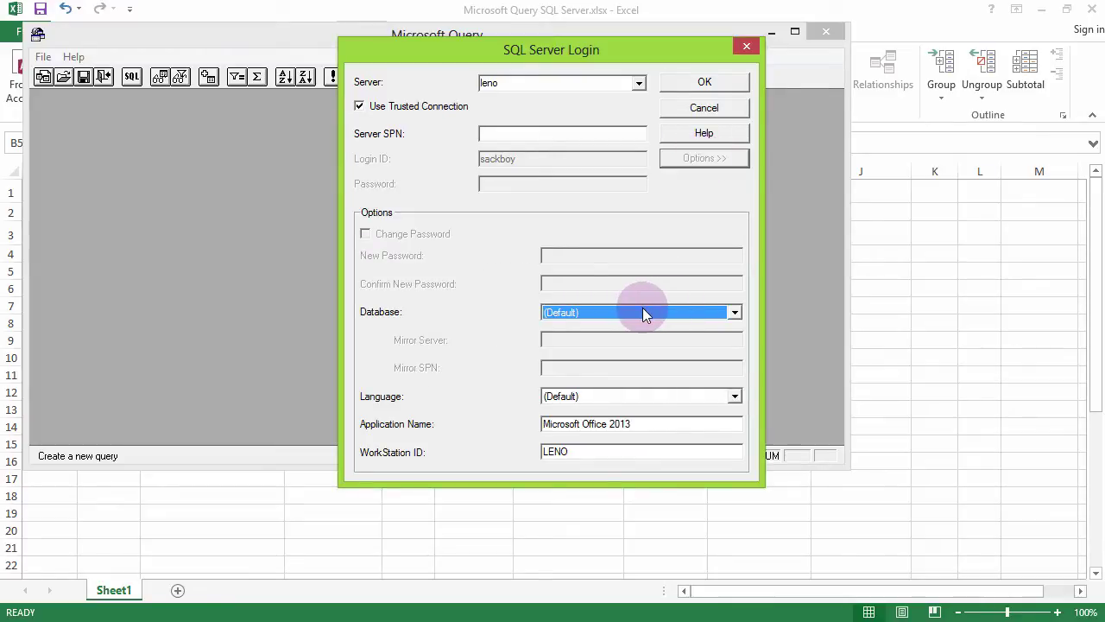
click(643, 309)
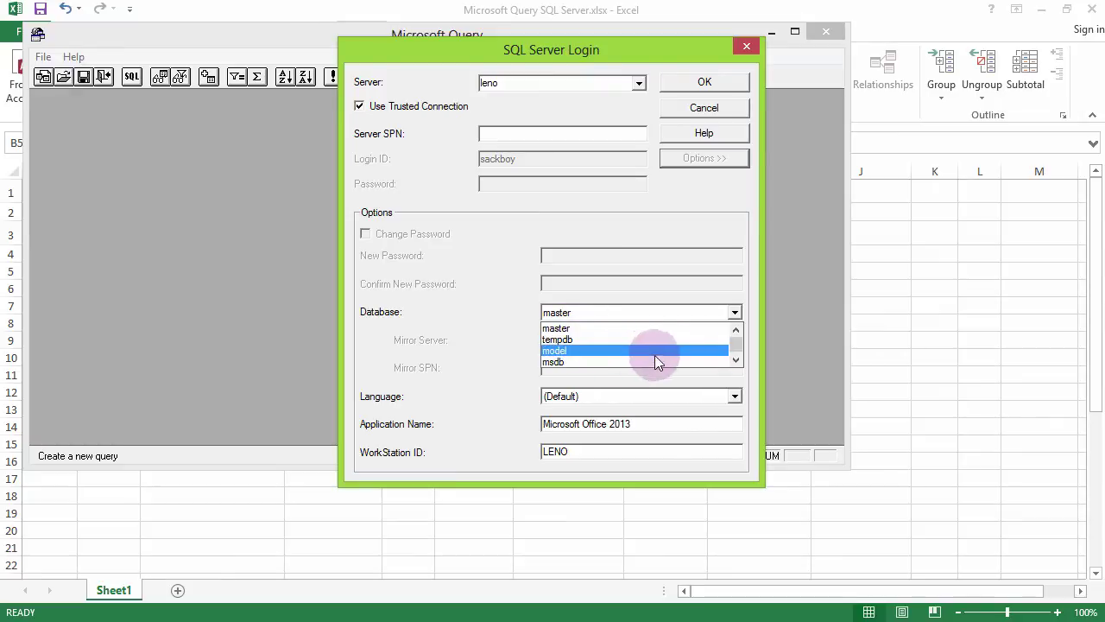
click(737, 359)
click(737, 360)
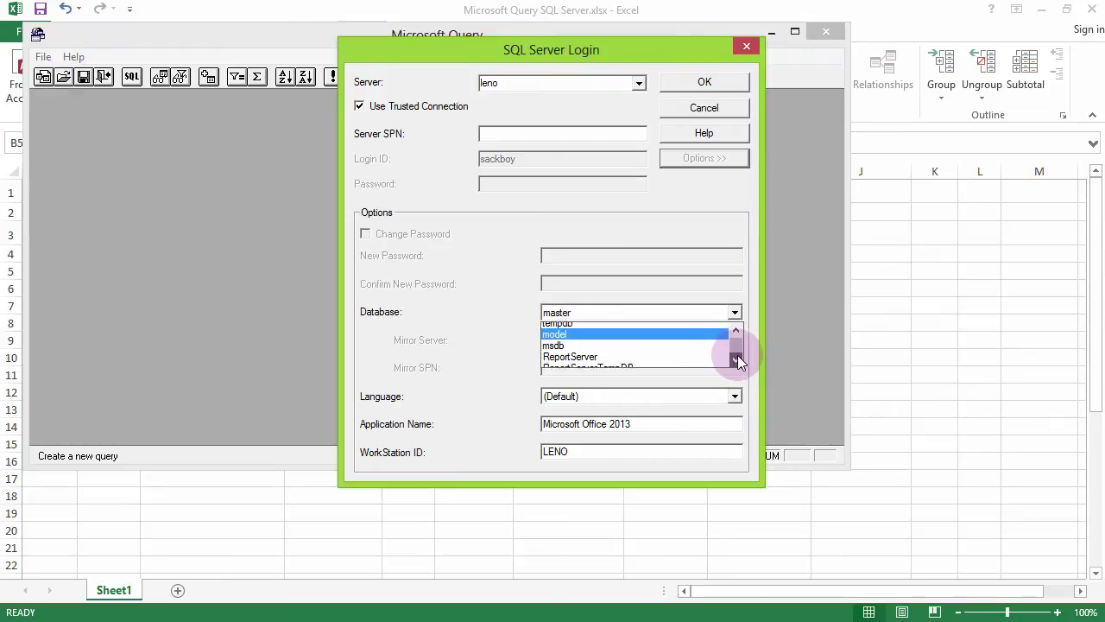
click(737, 359)
click(738, 359)
click(737, 360)
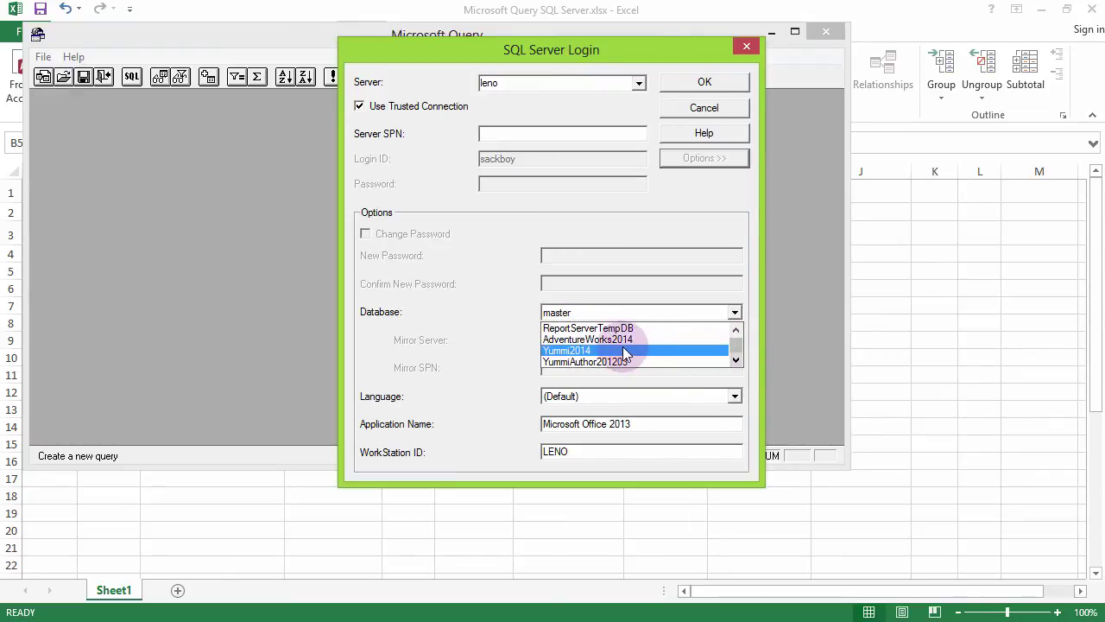
click(622, 350)
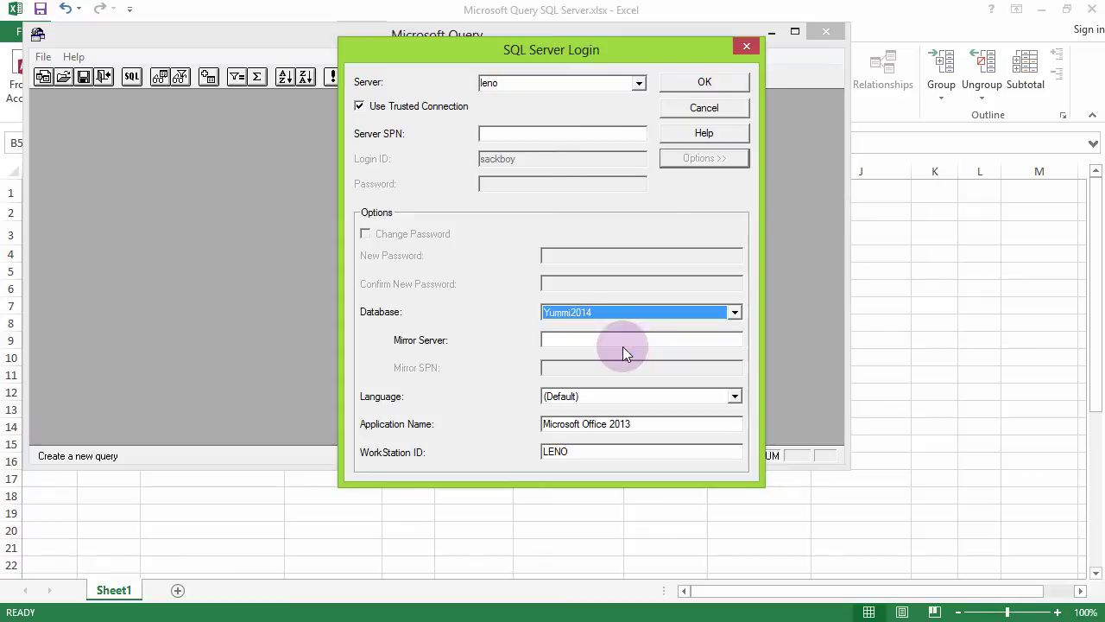
click(704, 82)
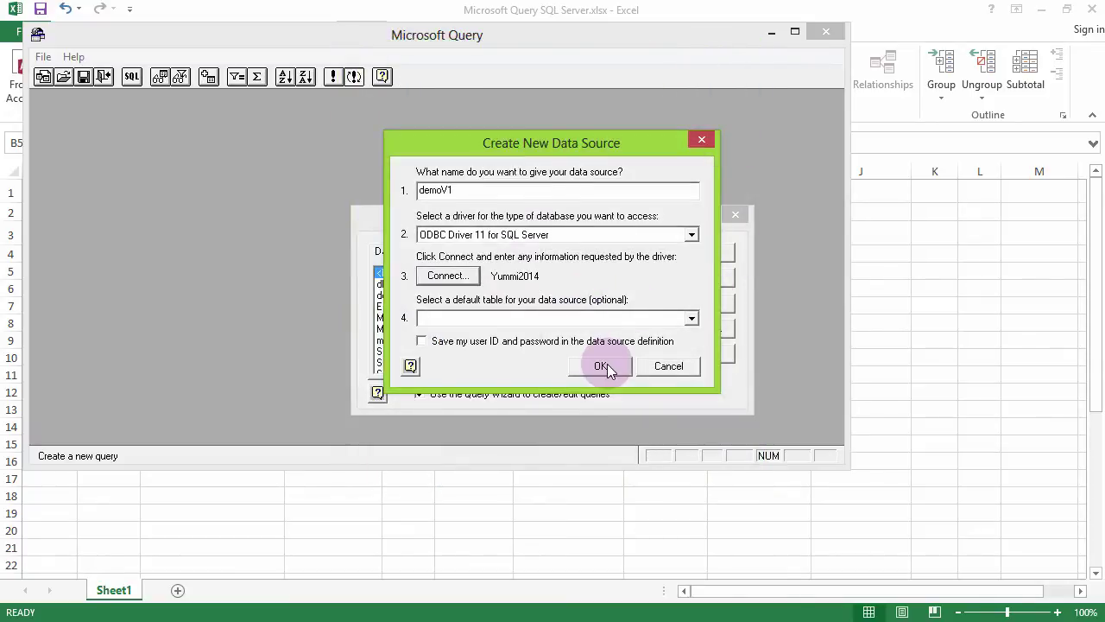
Finish the demoV1 data source and launch the Query Wizard from it
click(603, 364)
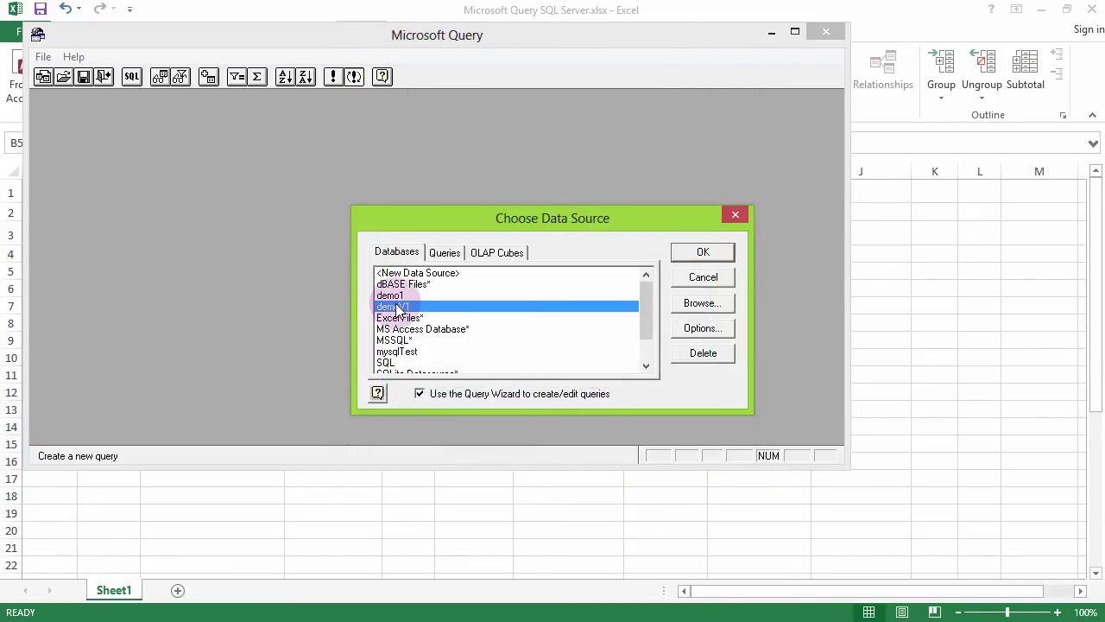
click(691, 252)
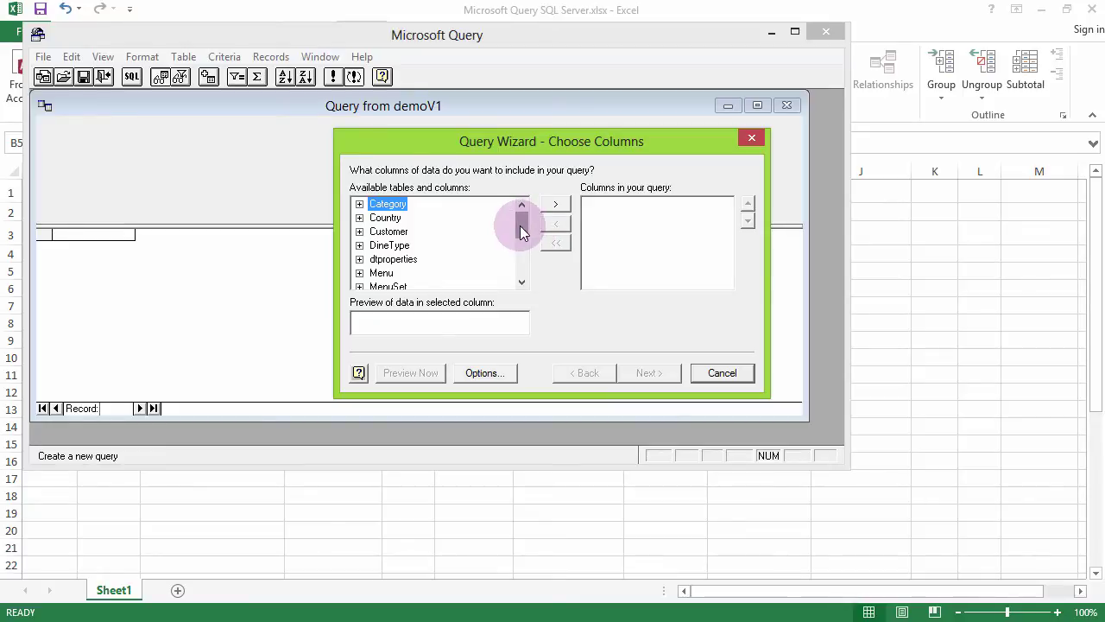
Add all columns of the Menu table to the query
click(522, 284)
click(366, 260)
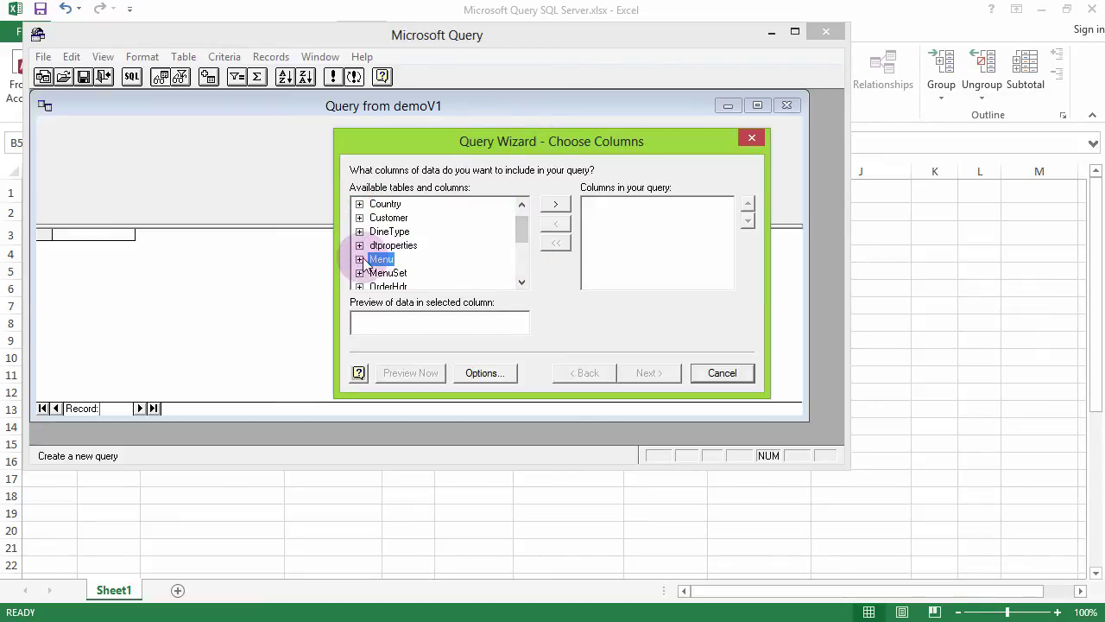
click(360, 259)
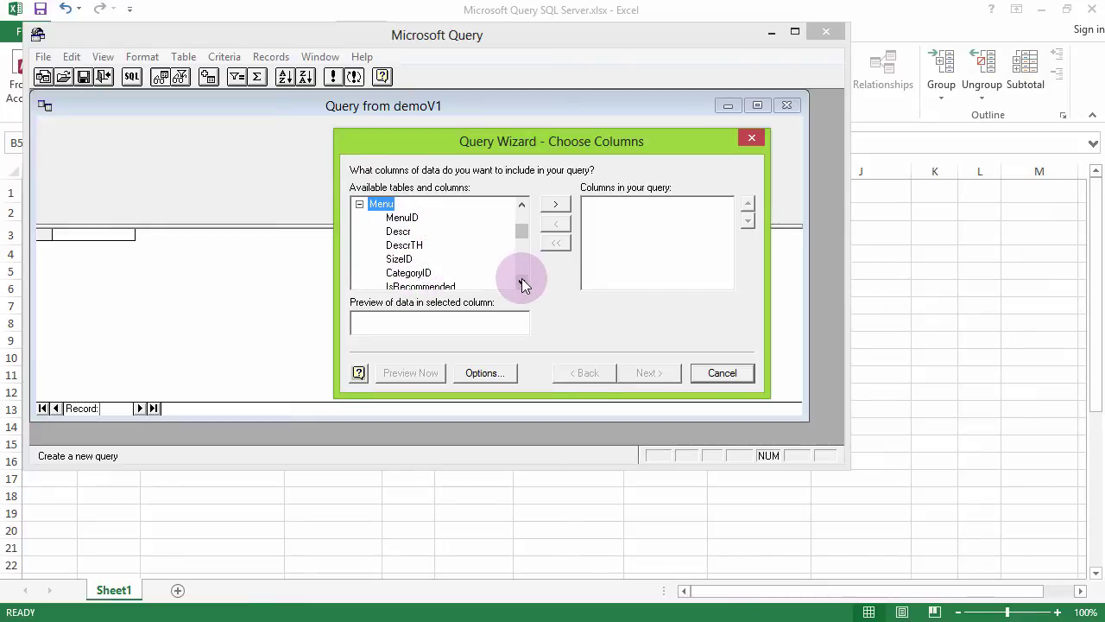
click(555, 205)
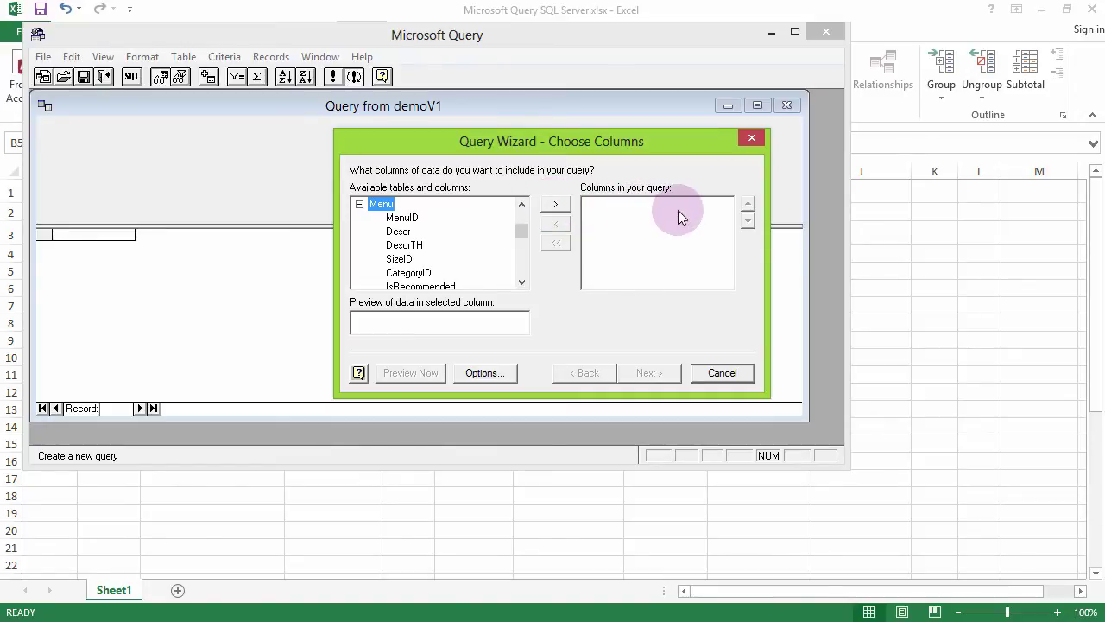
click(557, 209)
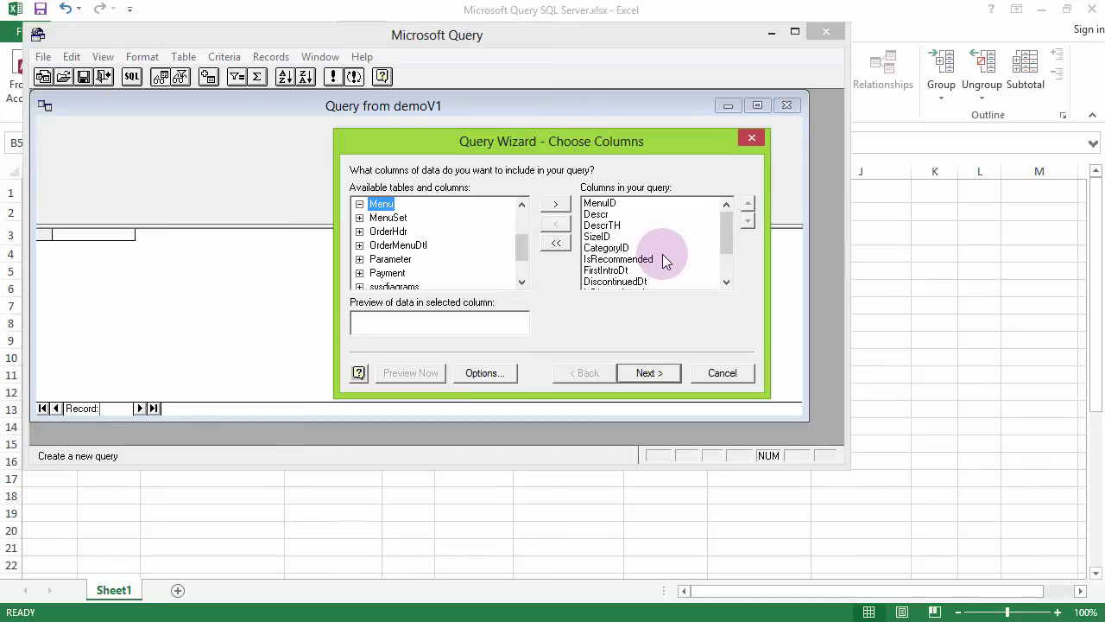
Remove UserName, FirstIntroDt, IsRecommended, DiscontinuedDt and IsDiscontinued, then advance to Filter Data
drag(724, 249, 725, 285)
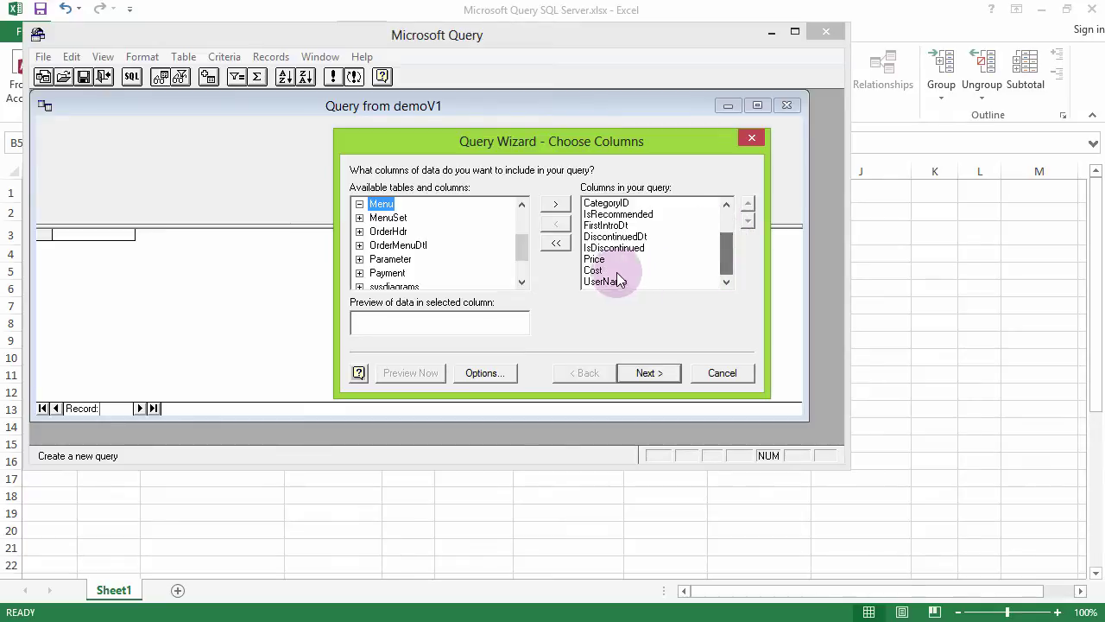
click(613, 280)
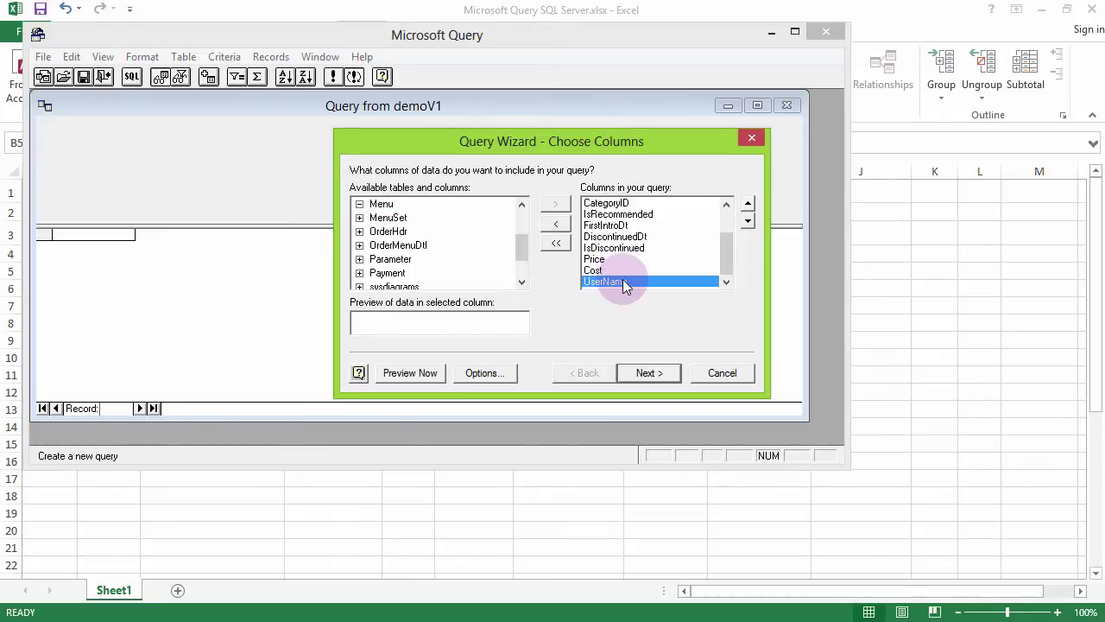
click(557, 224)
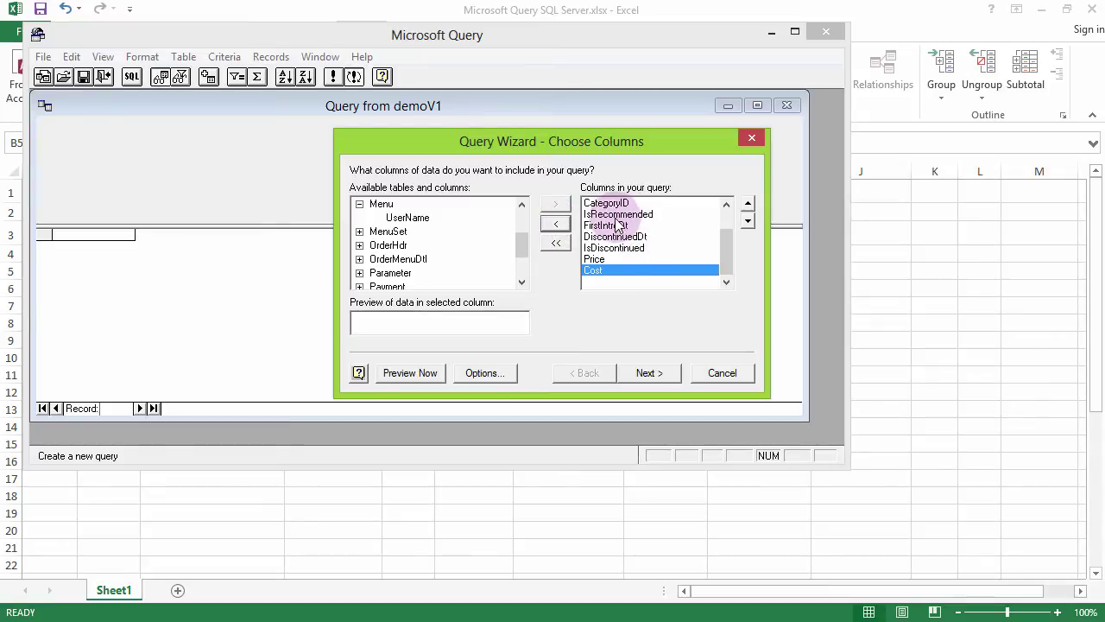
click(617, 216)
click(604, 226)
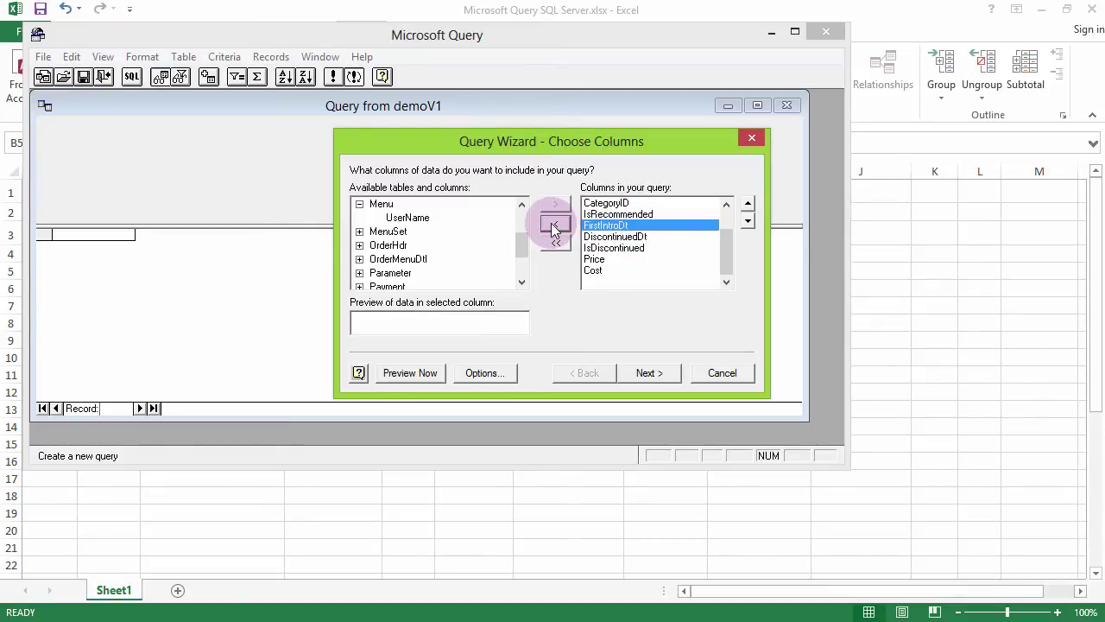
click(556, 223)
click(552, 222)
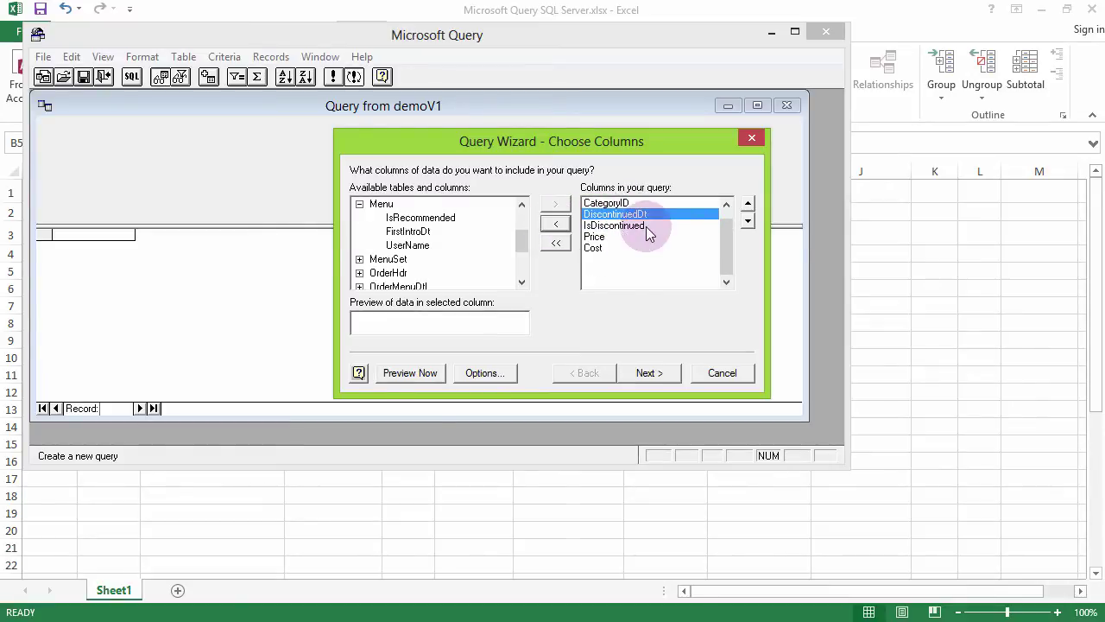
click(555, 226)
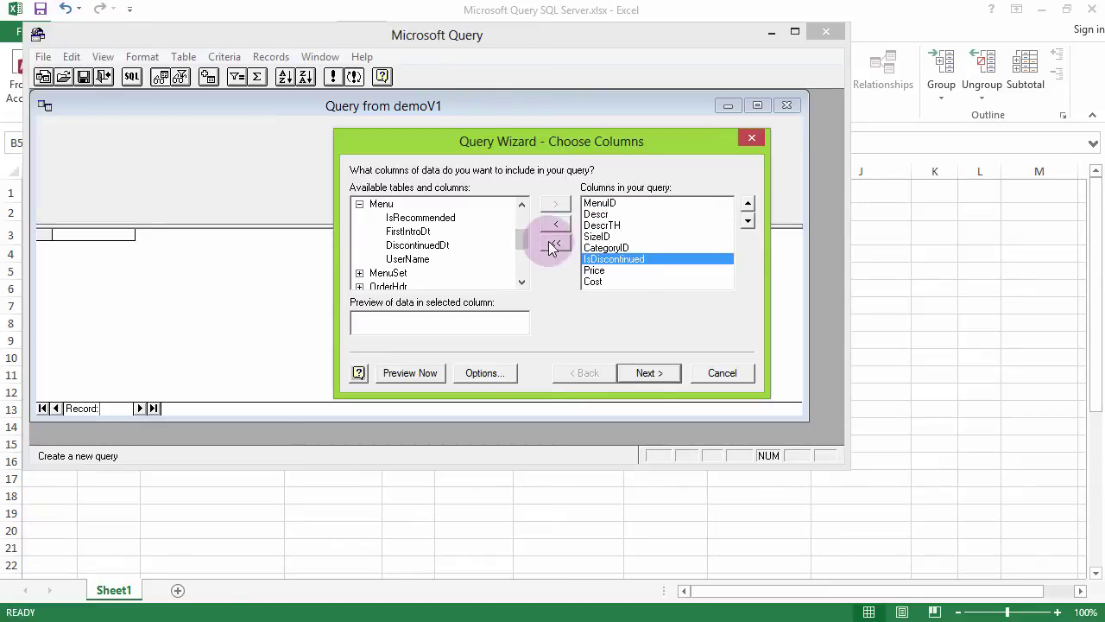
click(557, 226)
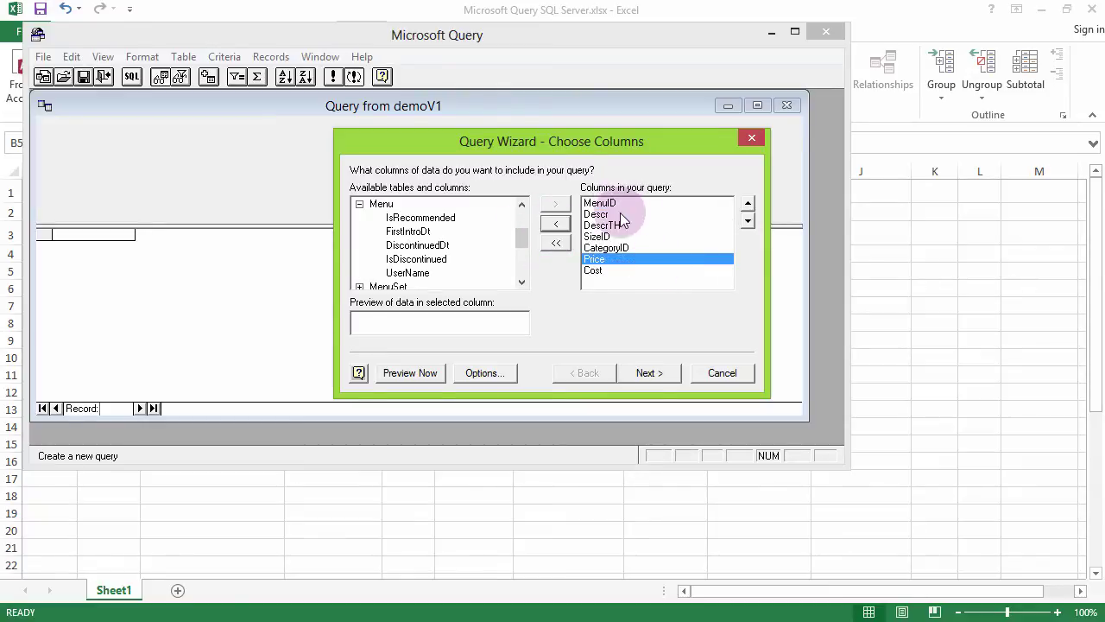
click(649, 370)
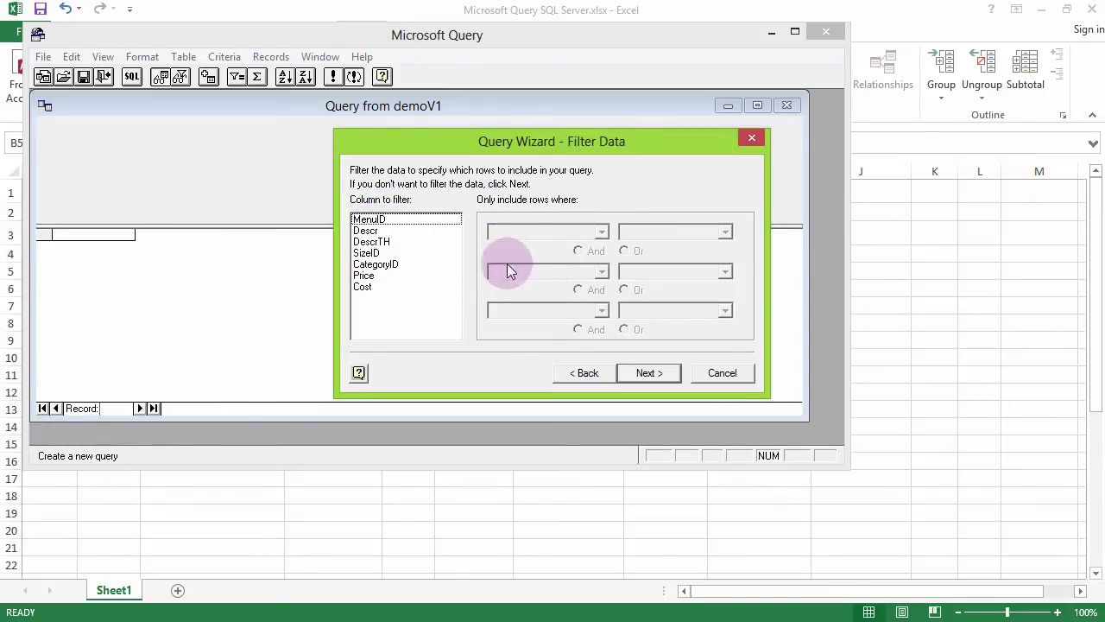
Skip filtering and sorting, and return the query data to Excel at cell B5
click(653, 370)
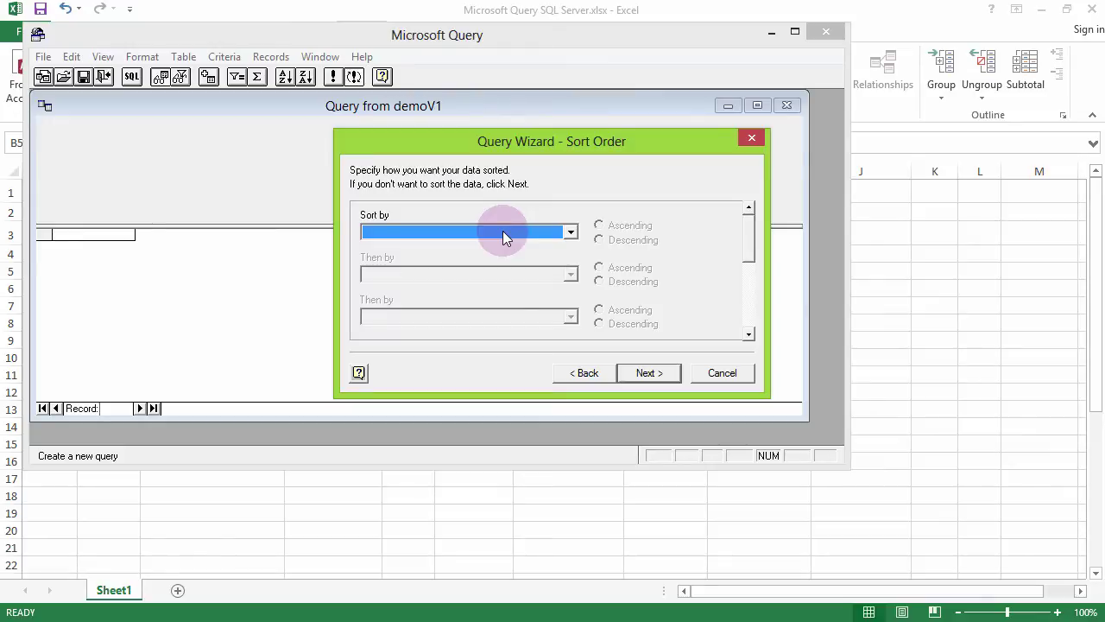
click(648, 373)
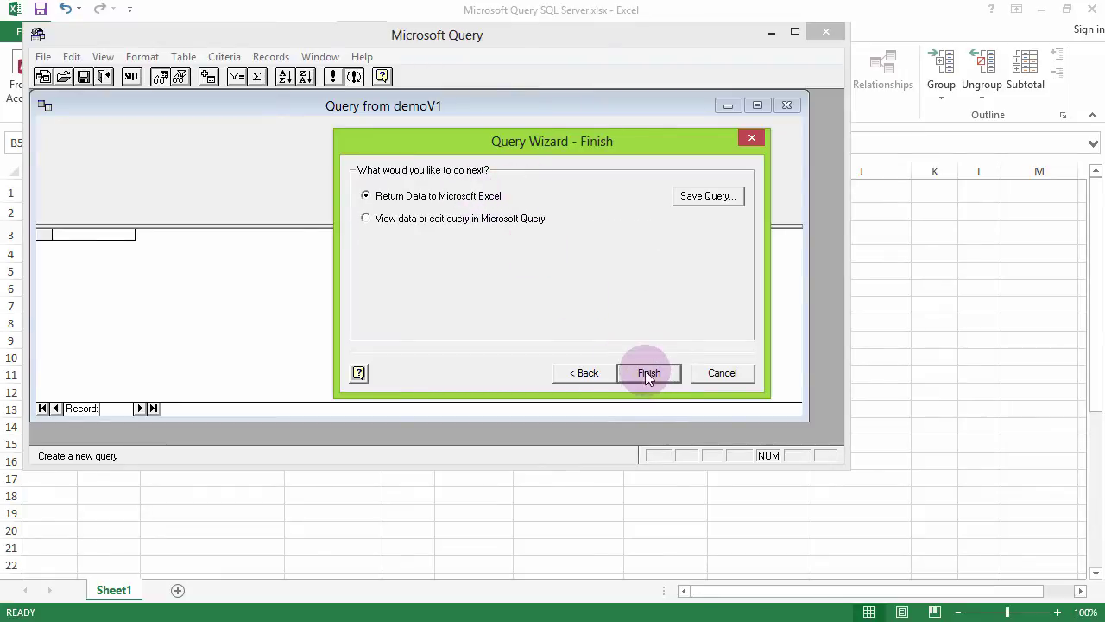
click(647, 375)
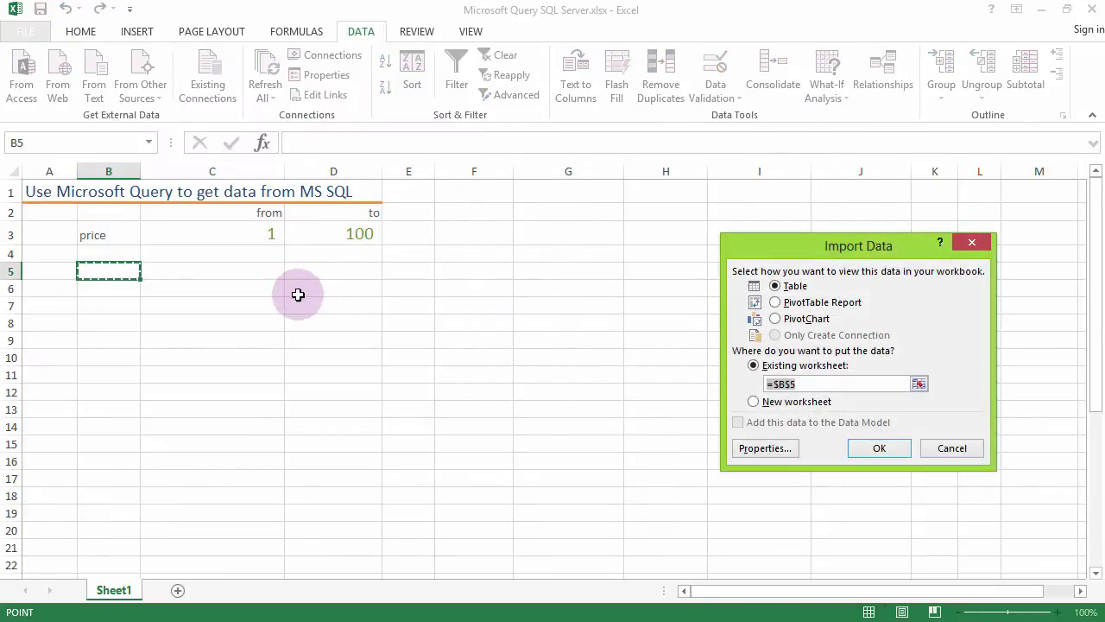
click(109, 268)
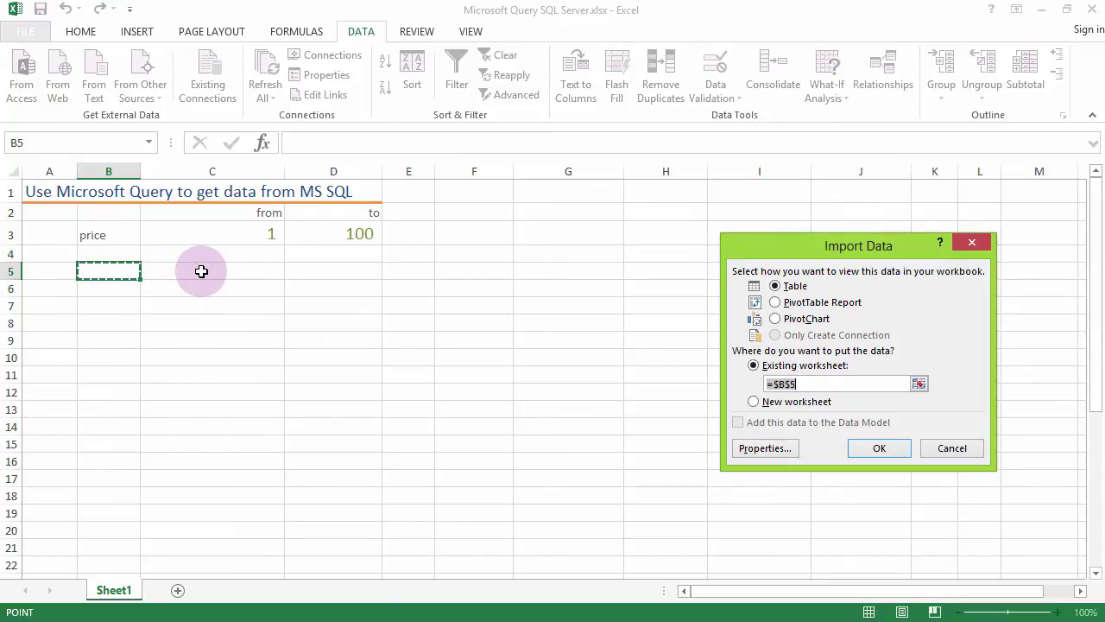
Import the Menu results as a table at Sheet1!$B$5, then select the Cost column values
click(102, 272)
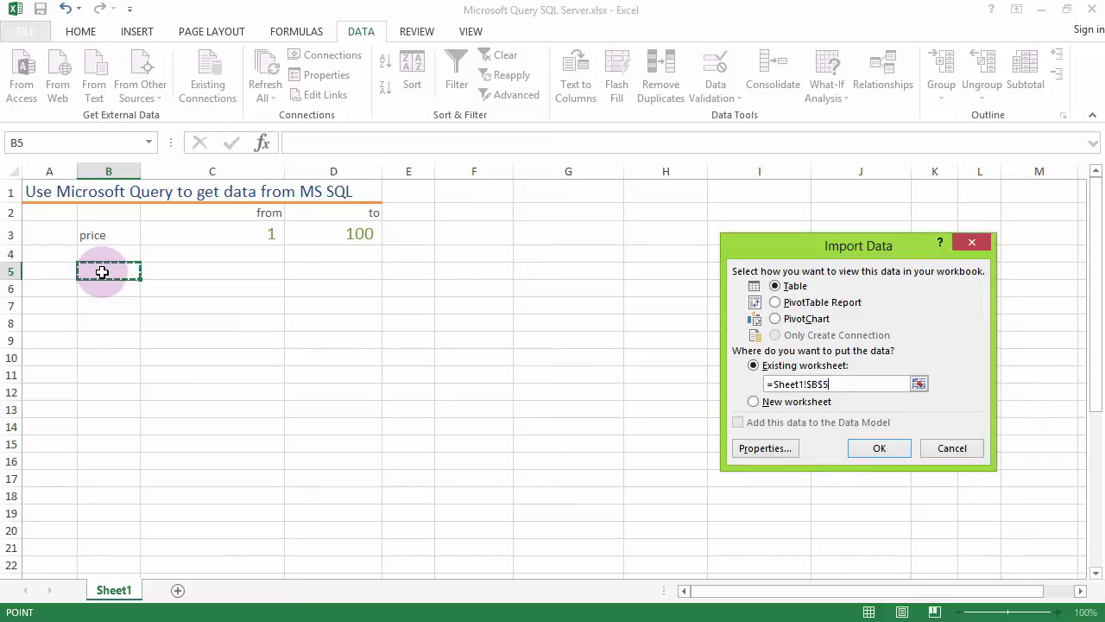
click(865, 446)
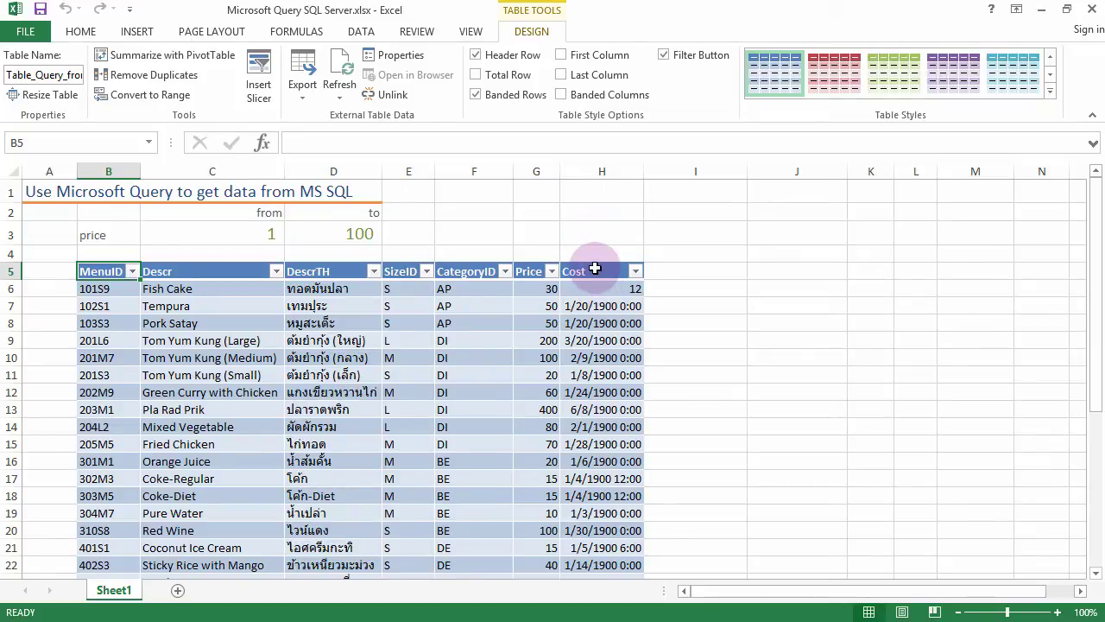
click(596, 274)
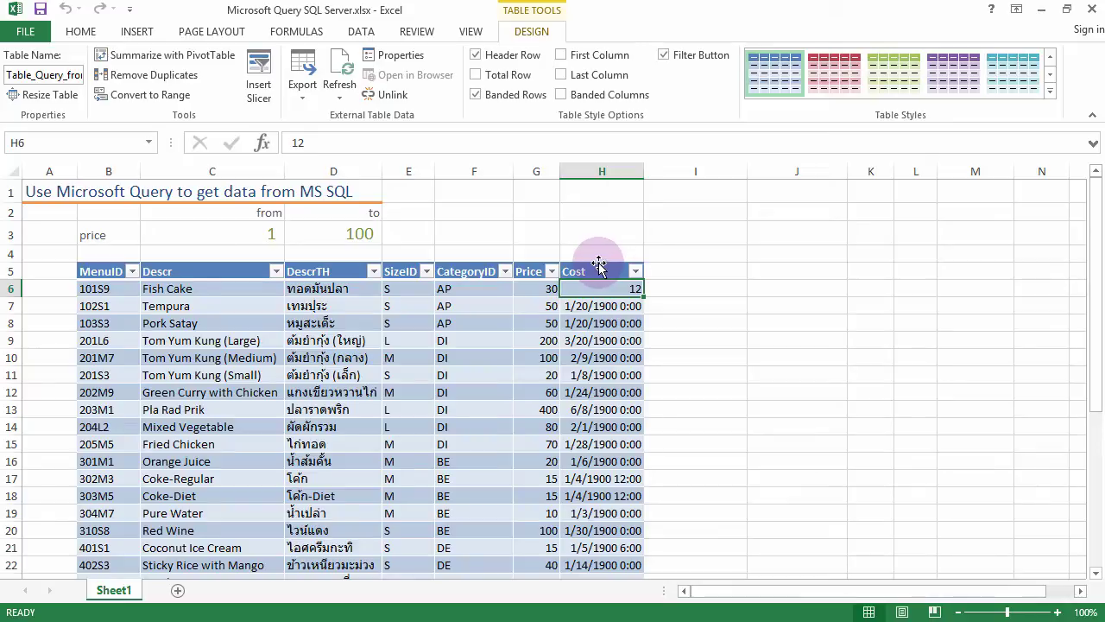
click(598, 263)
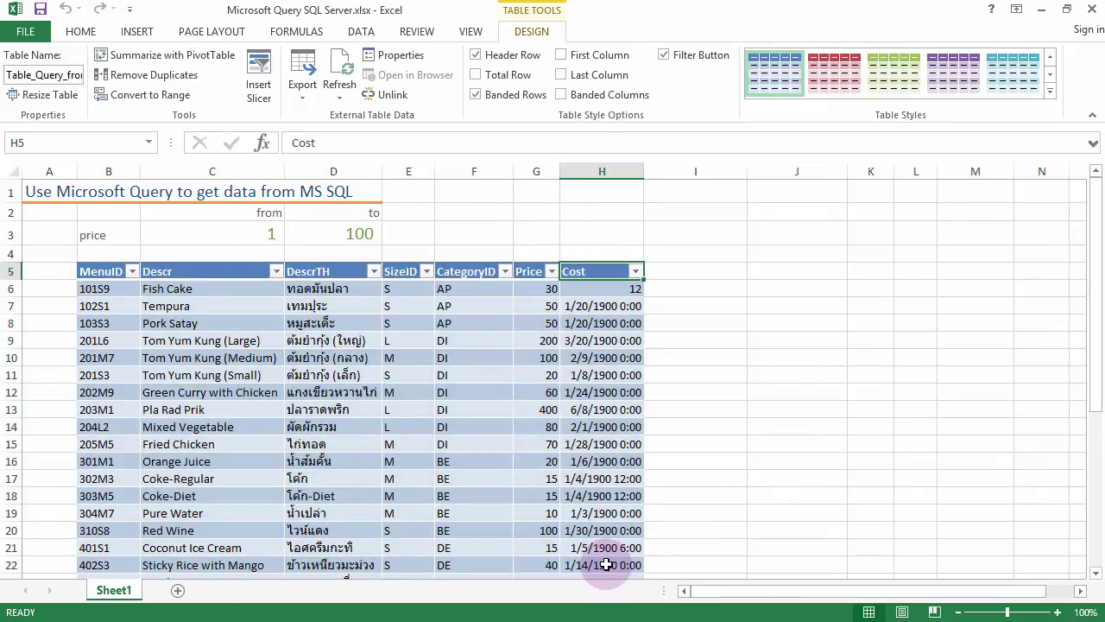
click(603, 263)
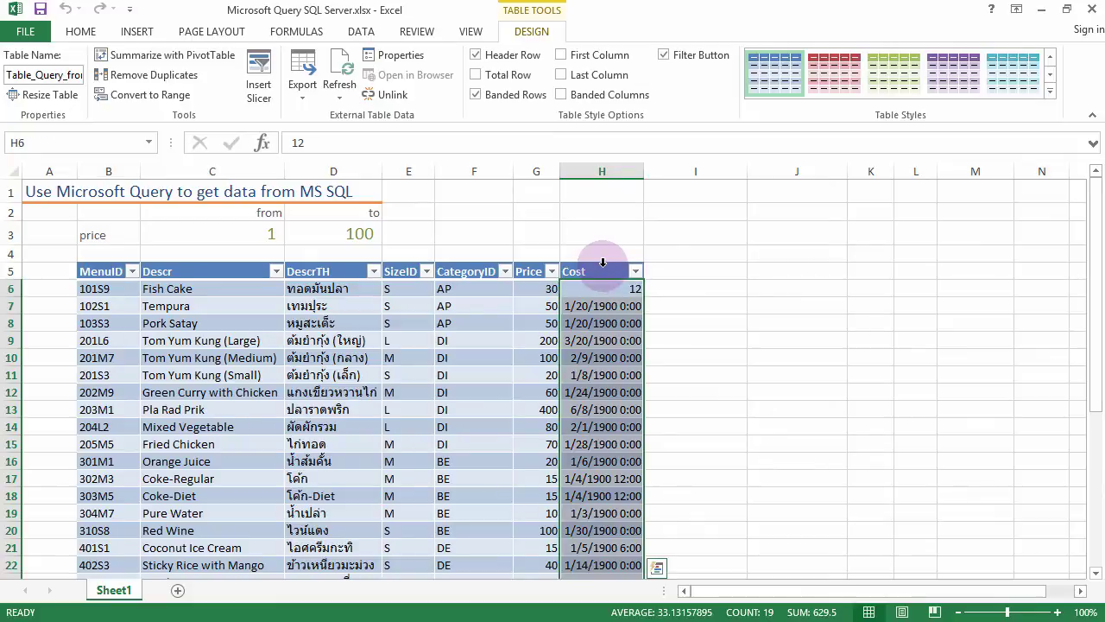
click(87, 32)
click(591, 63)
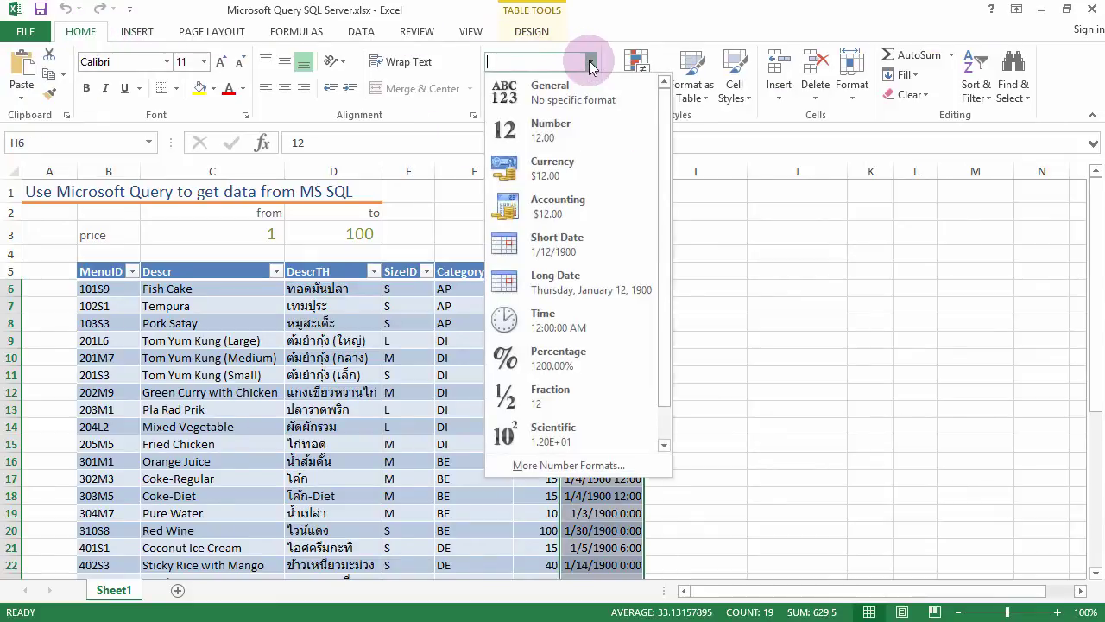
click(572, 128)
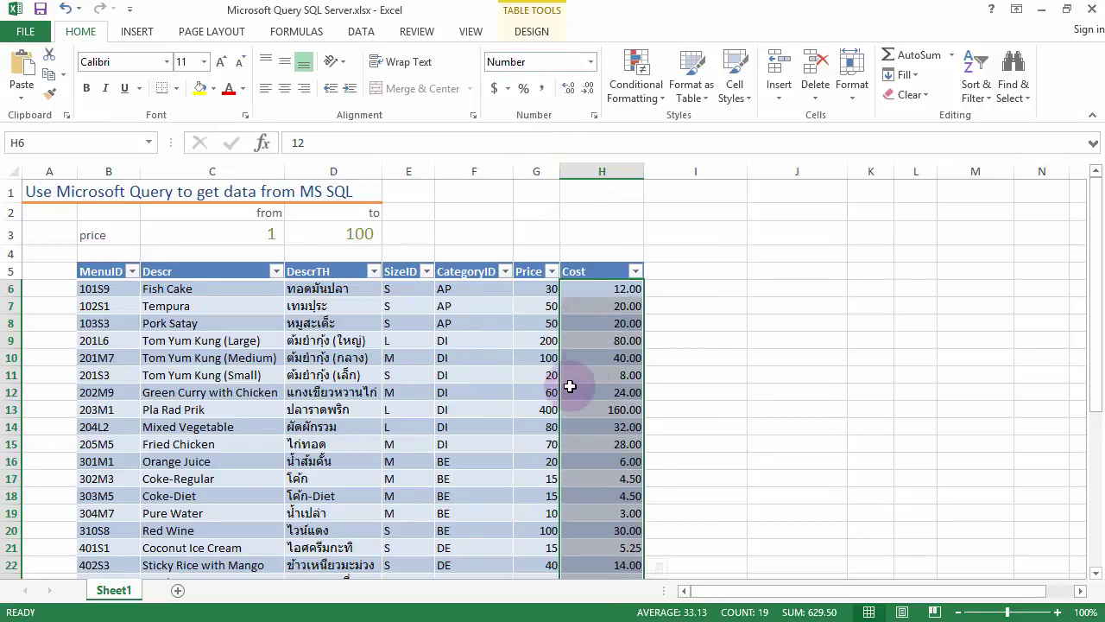
click(598, 388)
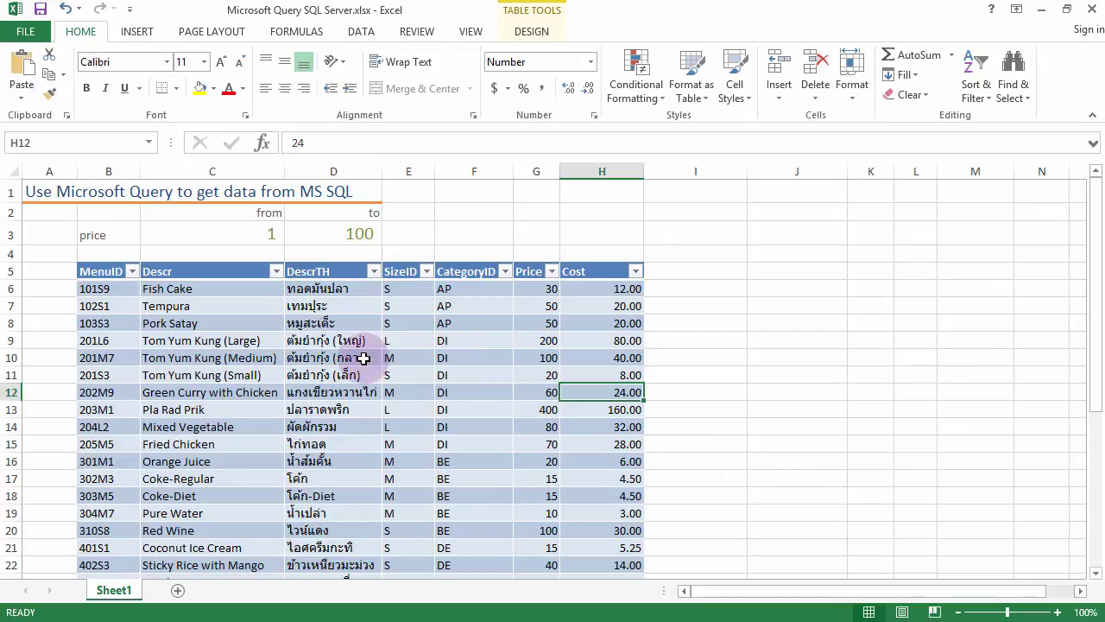
click(356, 358)
click(227, 233)
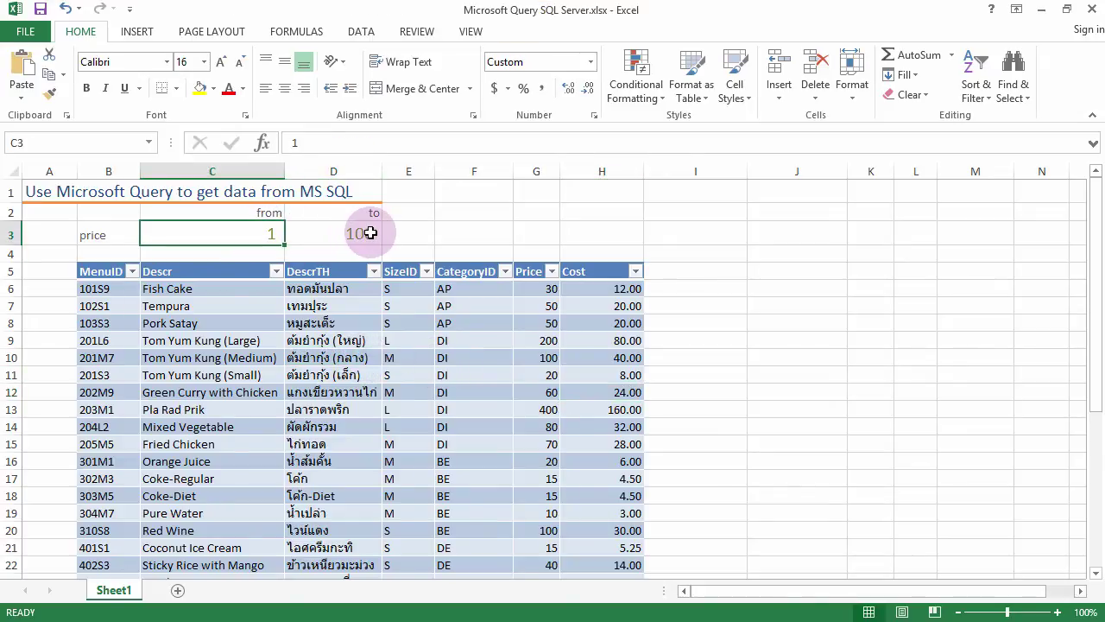
click(371, 233)
click(373, 377)
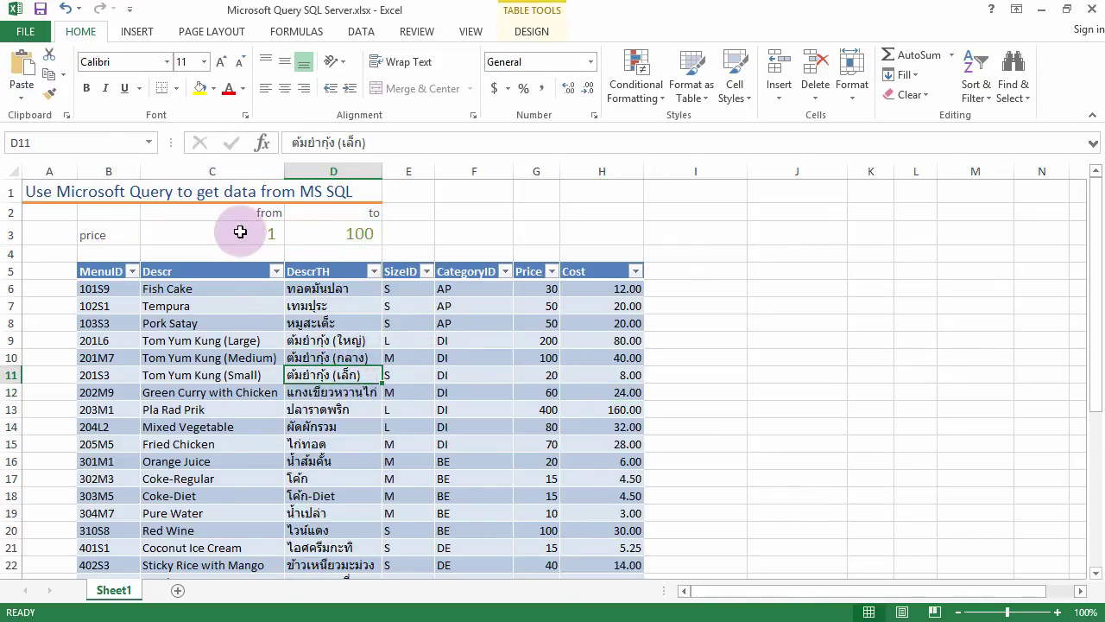
click(240, 232)
click(346, 233)
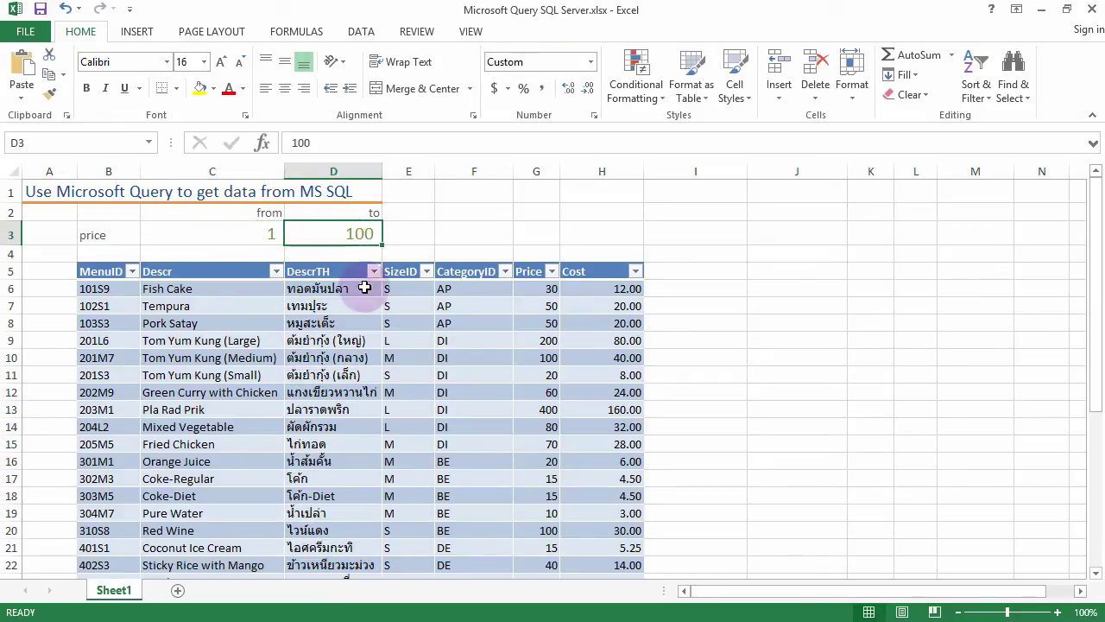
click(359, 361)
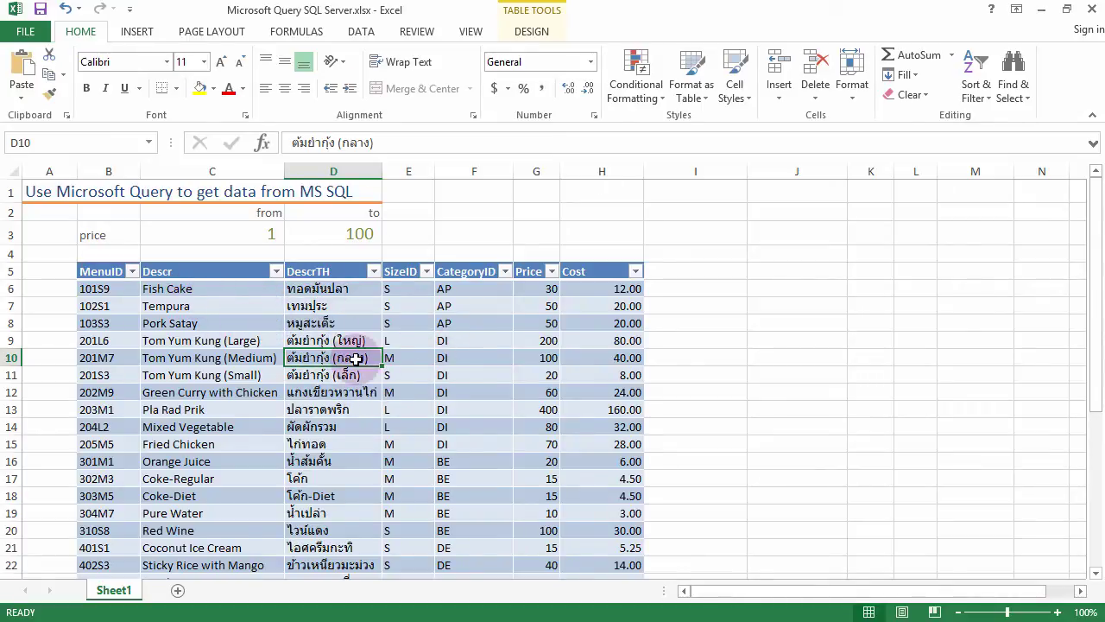
Show the table's connection Definition, with SQL ending 'where price between ? and ?'
click(360, 33)
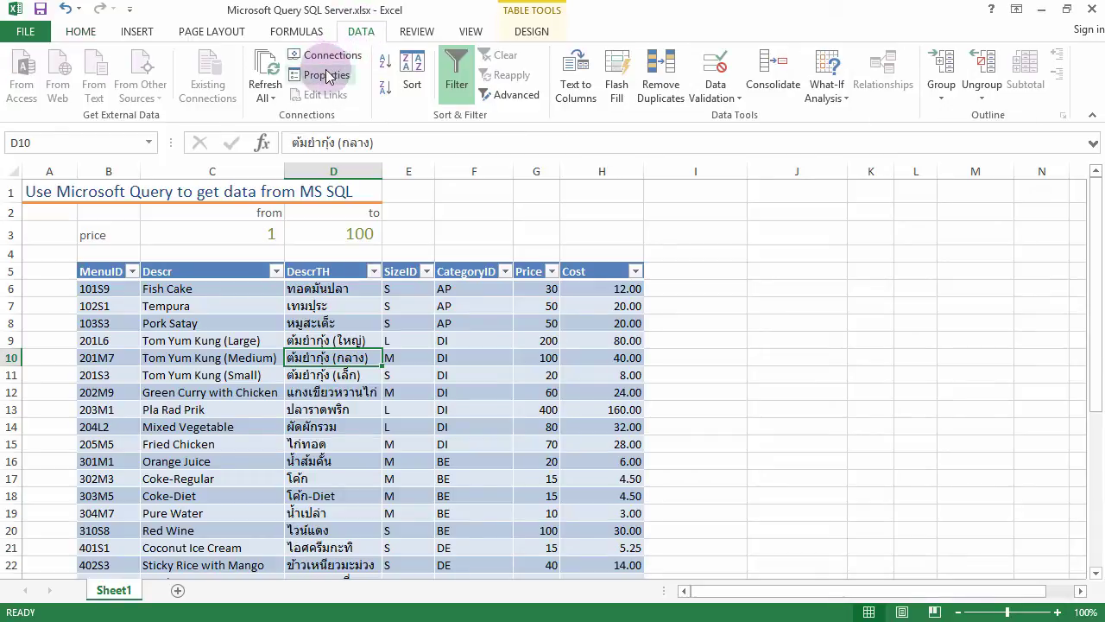
click(325, 77)
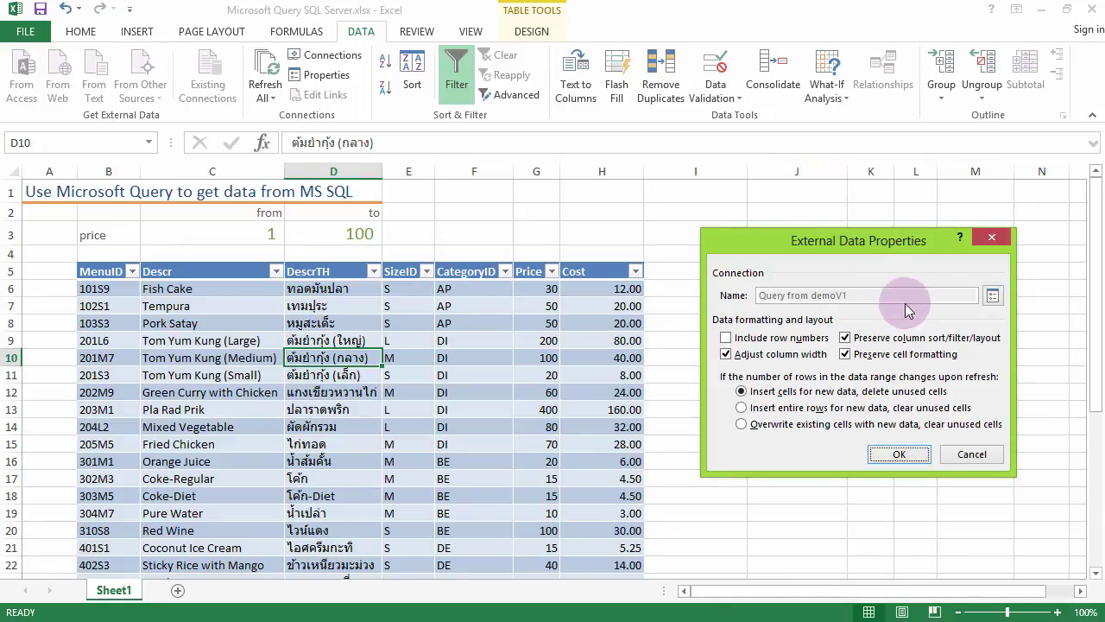
drag(839, 246, 681, 233)
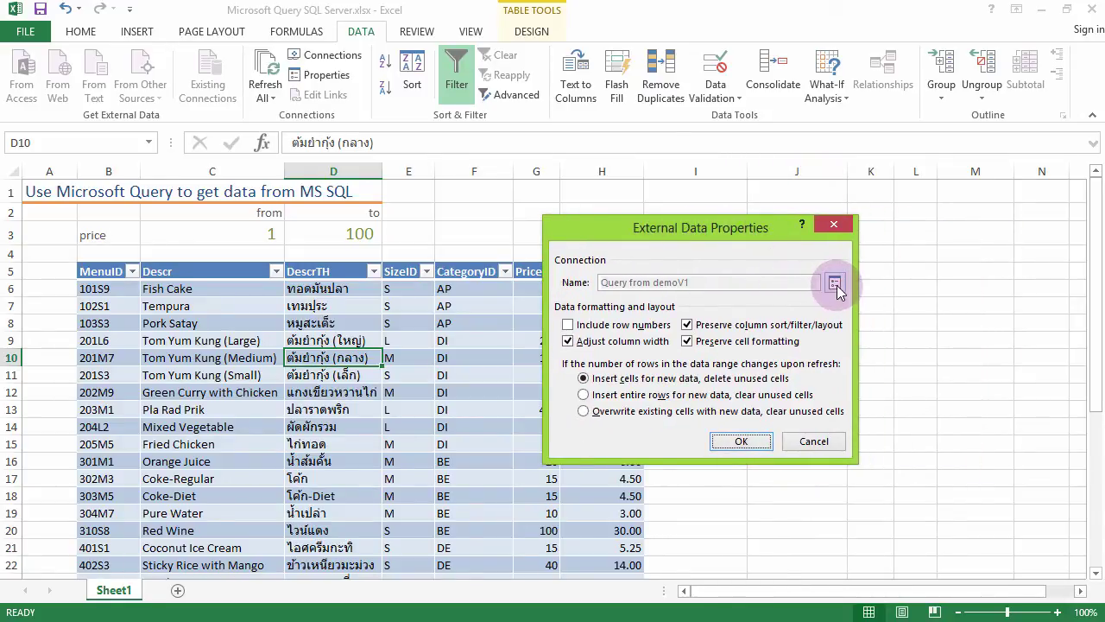
click(834, 284)
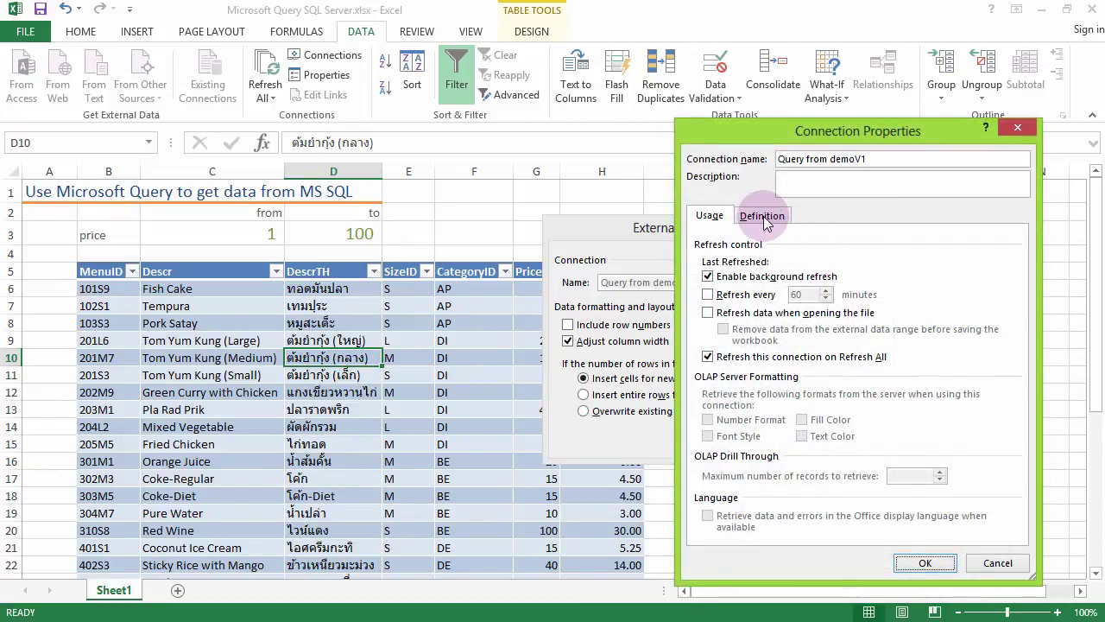
click(763, 219)
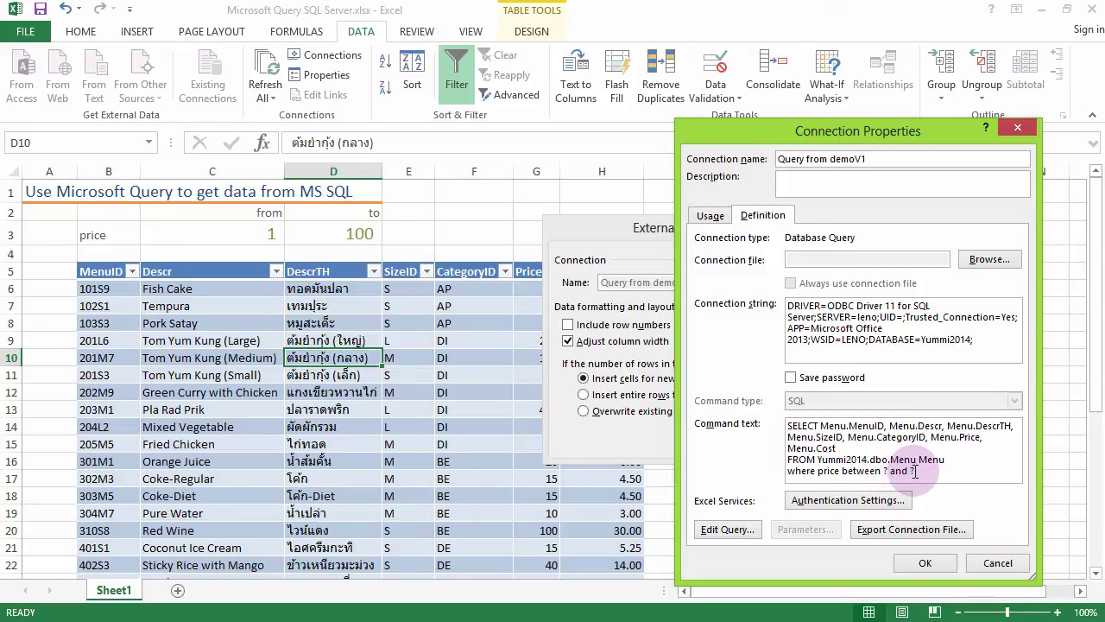
Link Parameter1 to cell C3, saving the reference and refreshing automatically when C3 changes
click(943, 570)
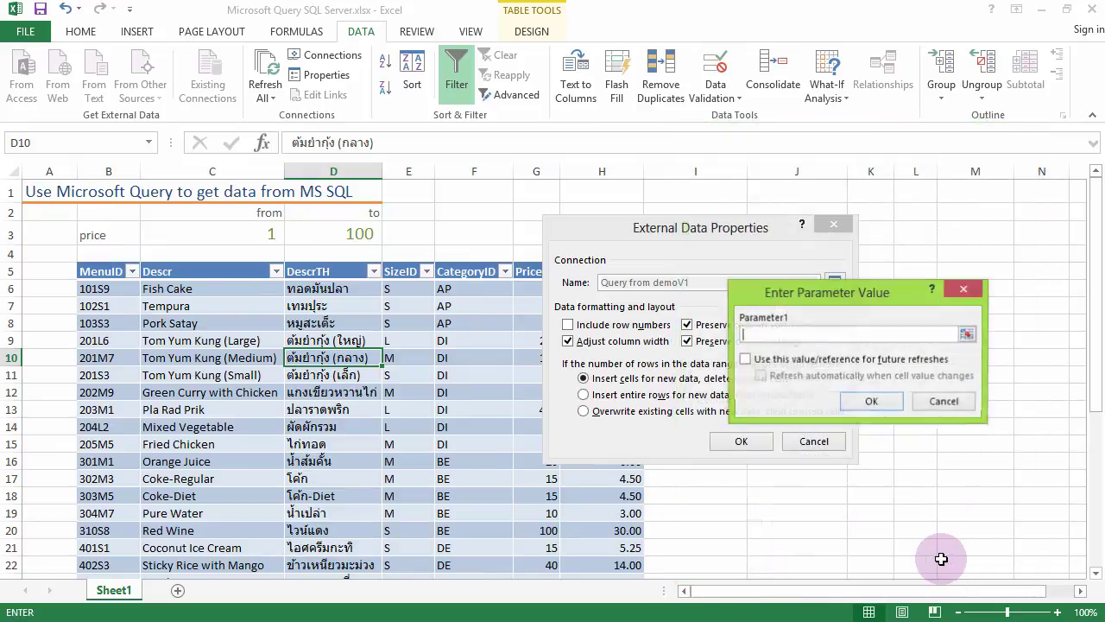
drag(797, 292, 644, 301)
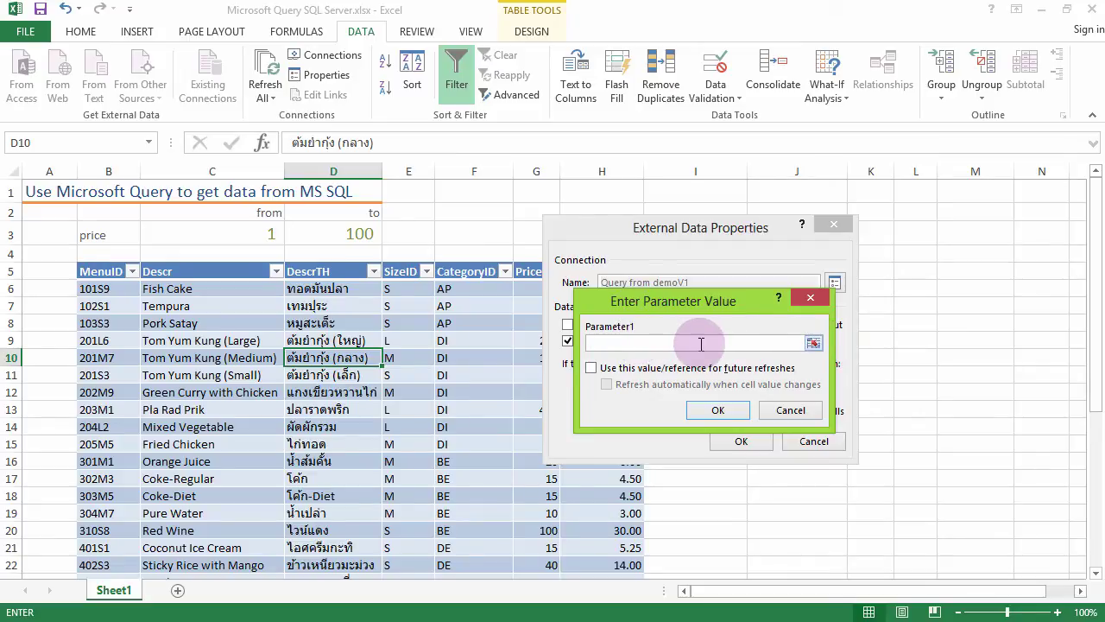
click(226, 239)
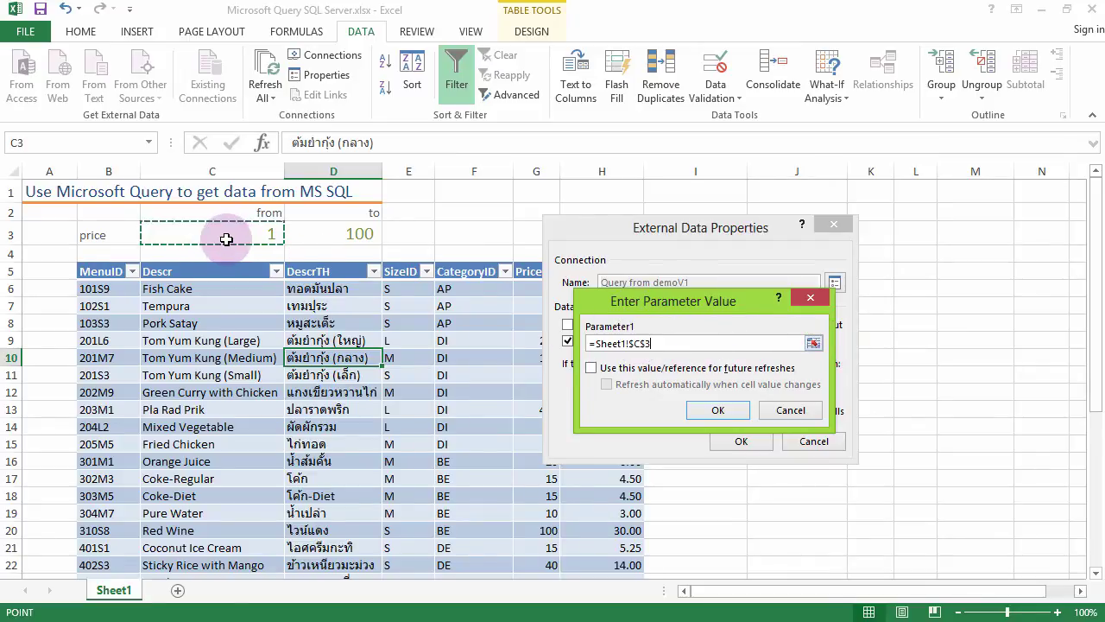
click(592, 369)
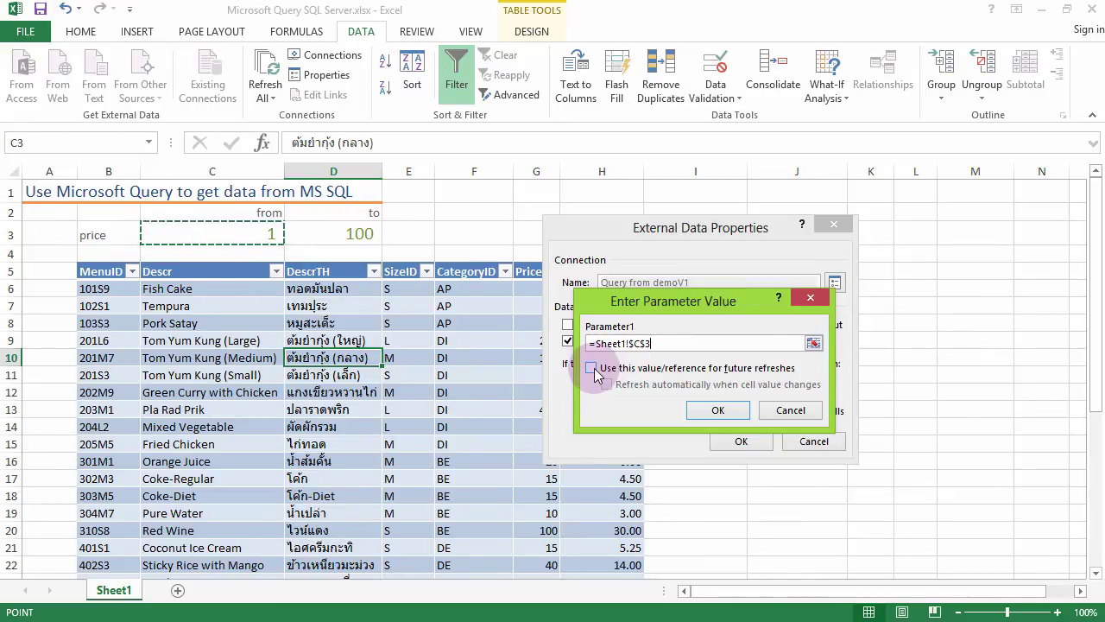
click(592, 370)
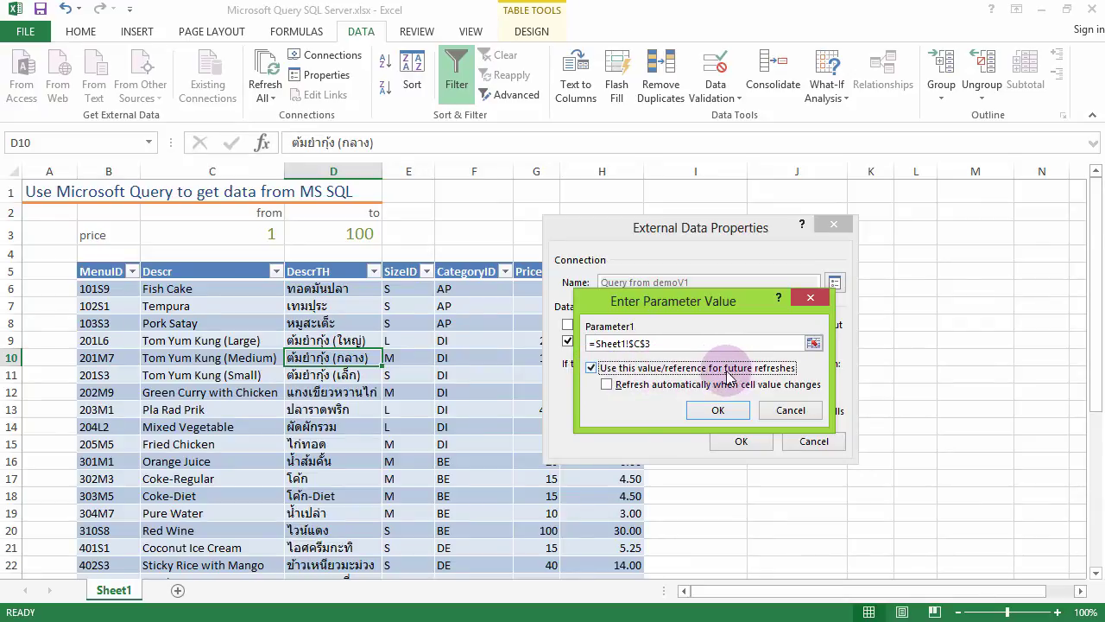
click(609, 385)
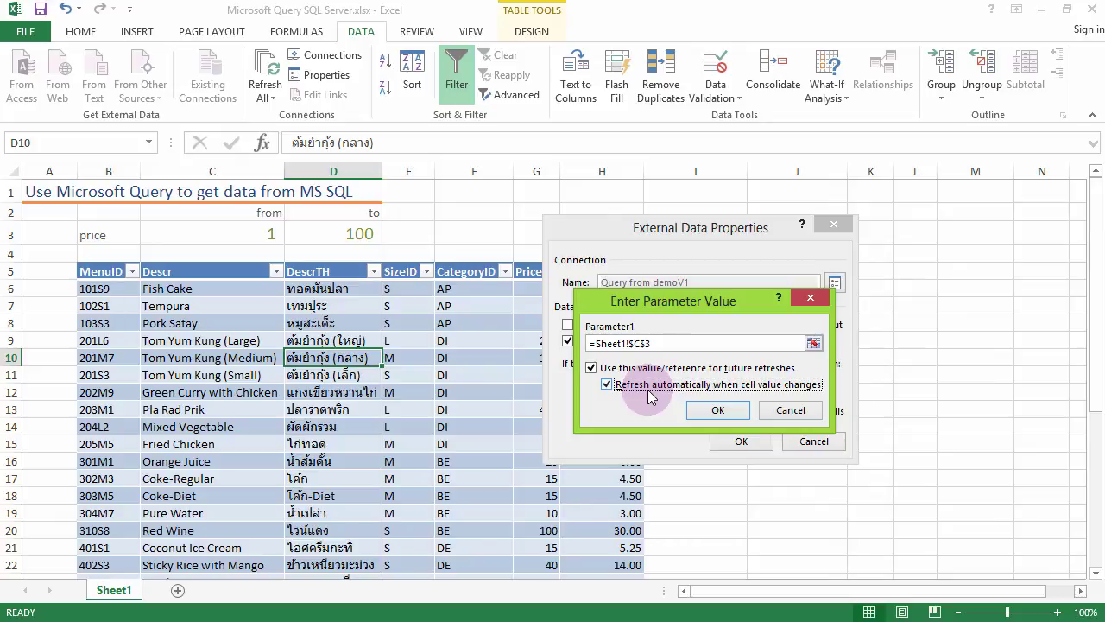
click(715, 411)
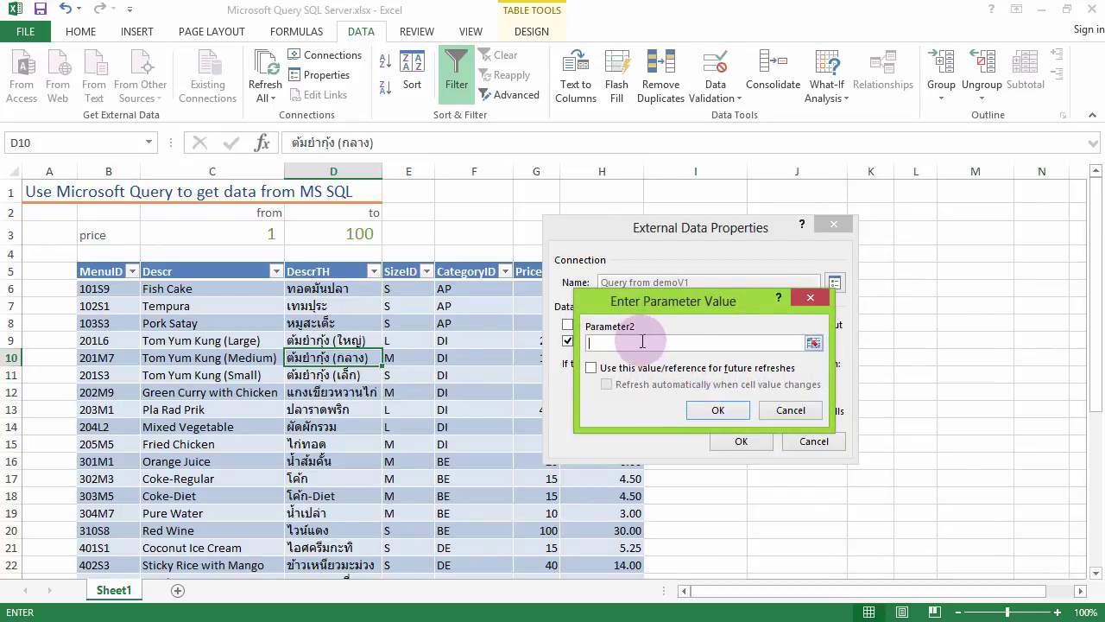
Link Parameter2 to cell D3, saving the reference and refreshing automatically when D3 changes
click(346, 230)
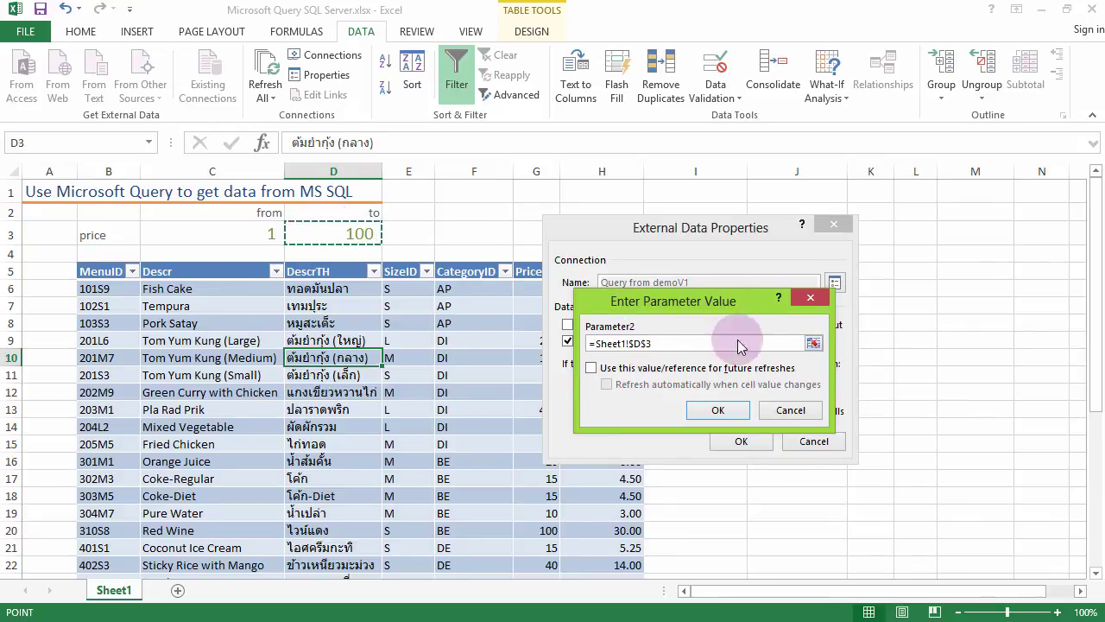
click(591, 368)
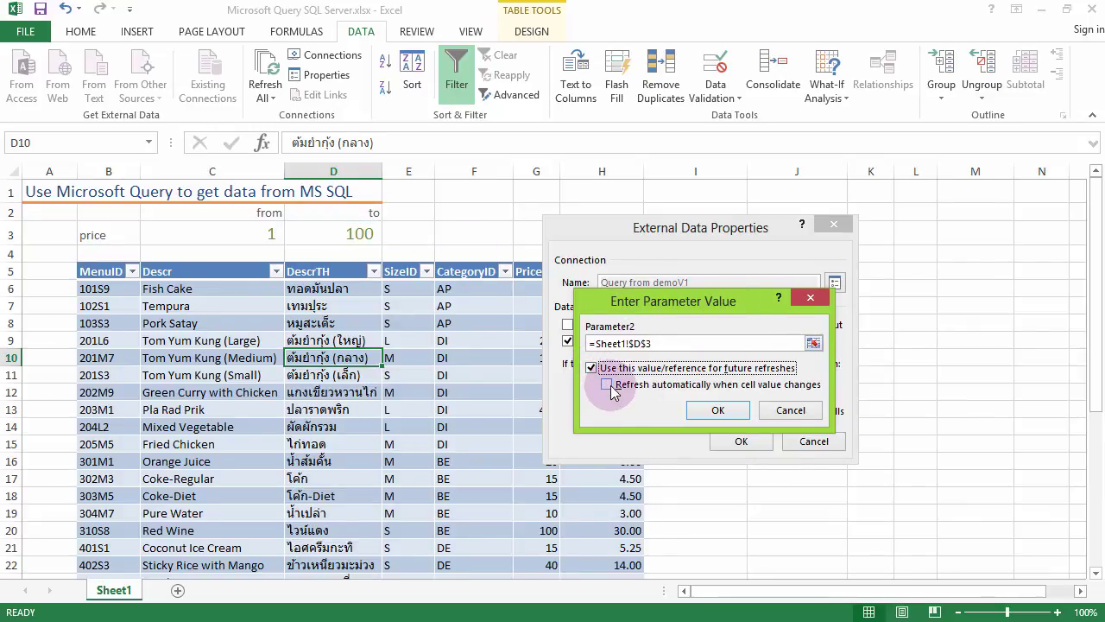
click(609, 386)
click(717, 410)
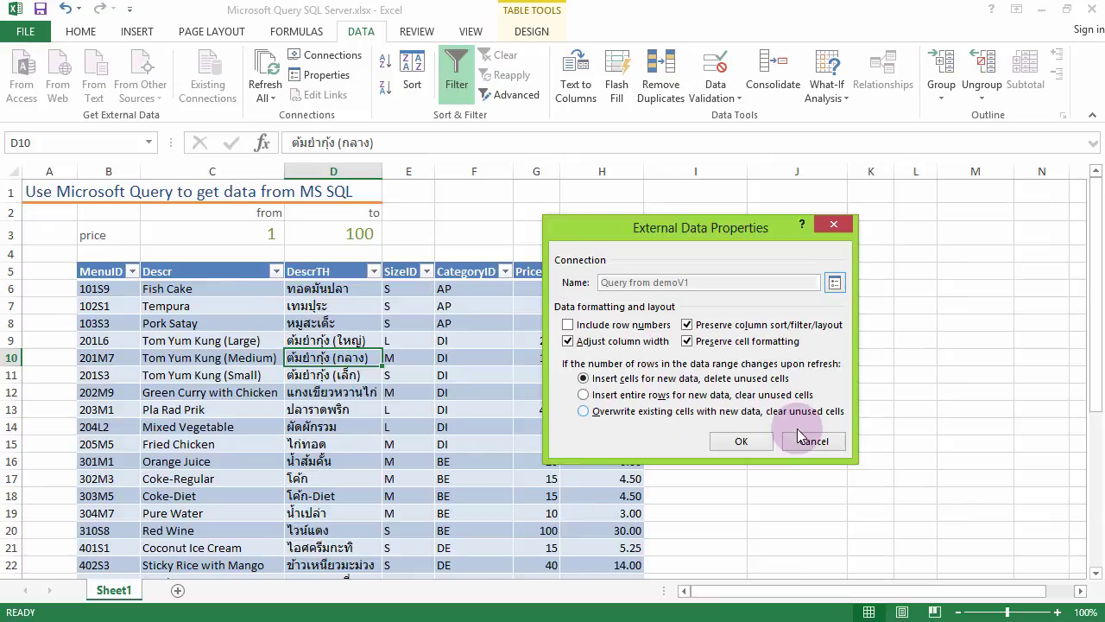
Apply the External Data Properties and check the filtered table's lowest and highest prices
click(745, 441)
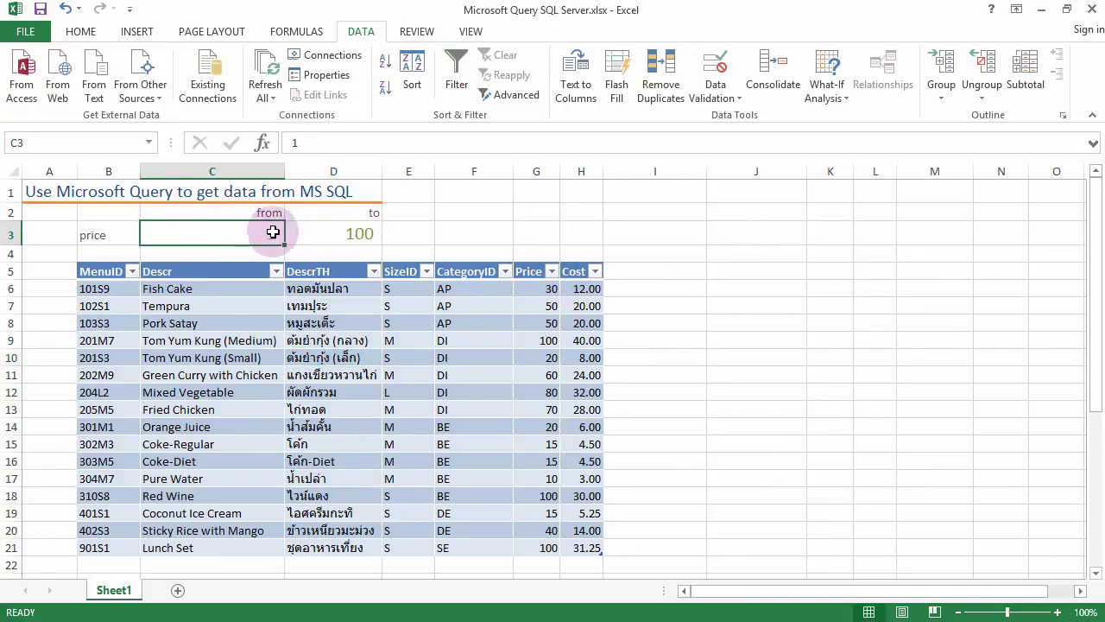
click(537, 290)
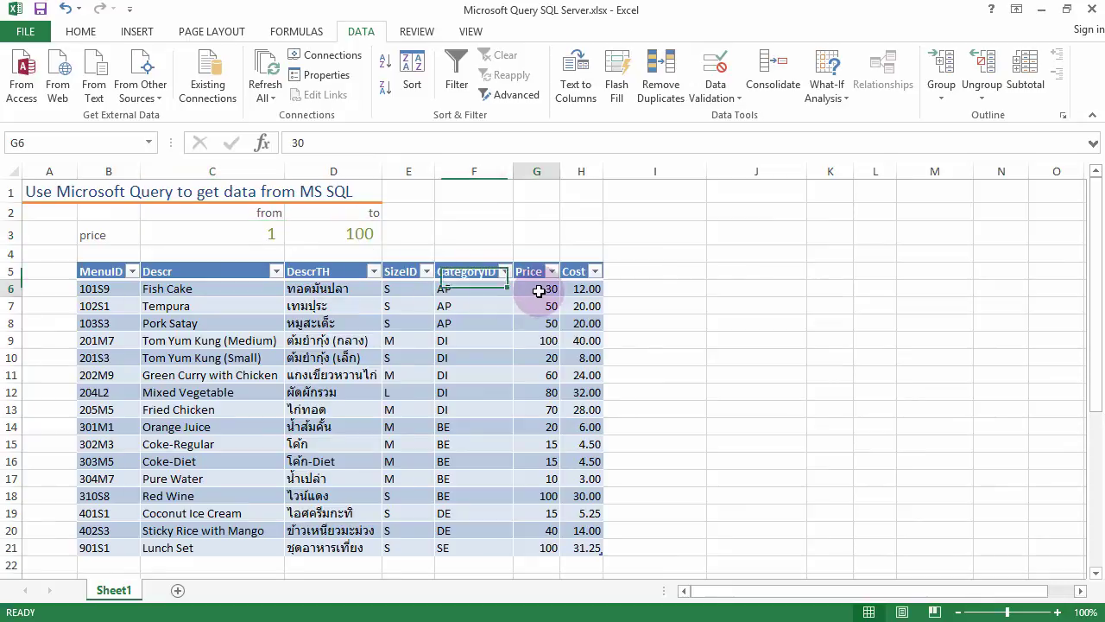
click(541, 547)
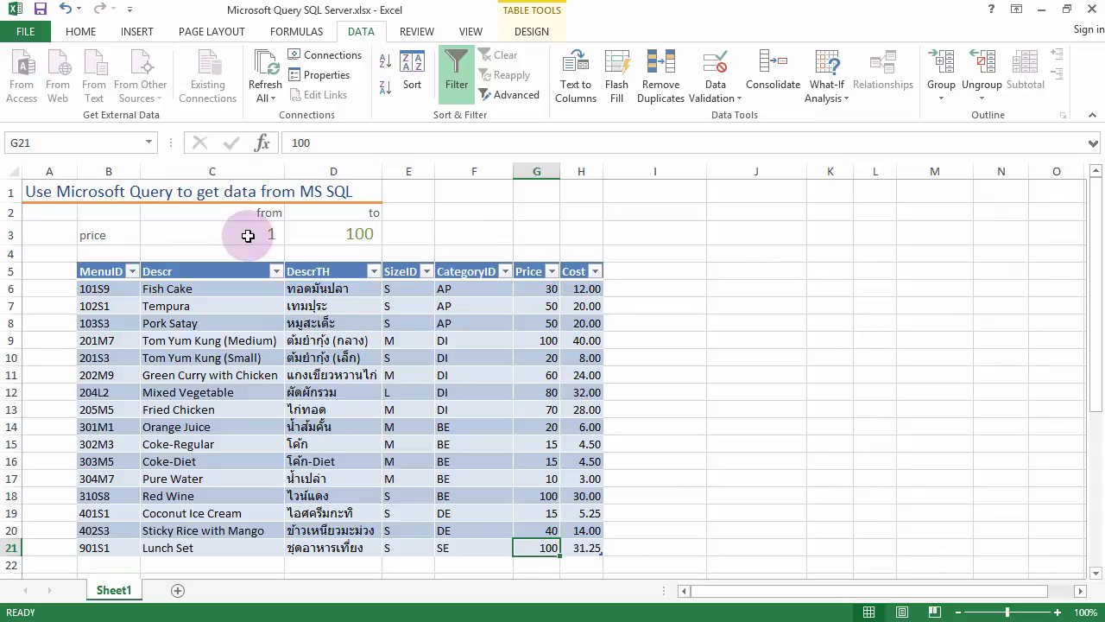
Change the lower price limit in C3 to 50 so the table refreshes
click(248, 235)
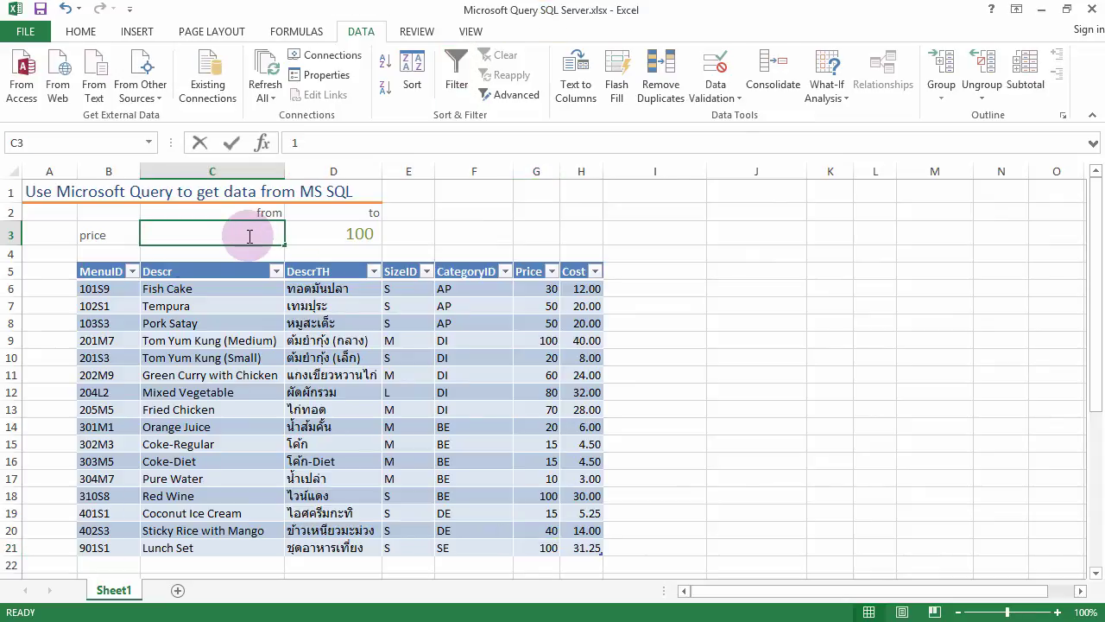
text(50)
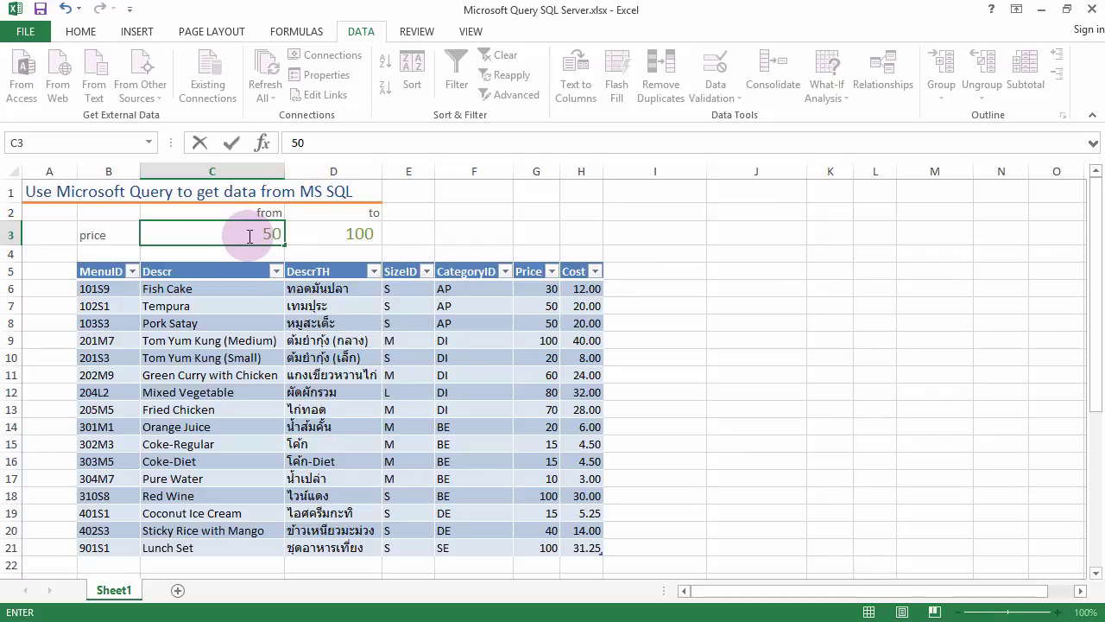
key(Return)
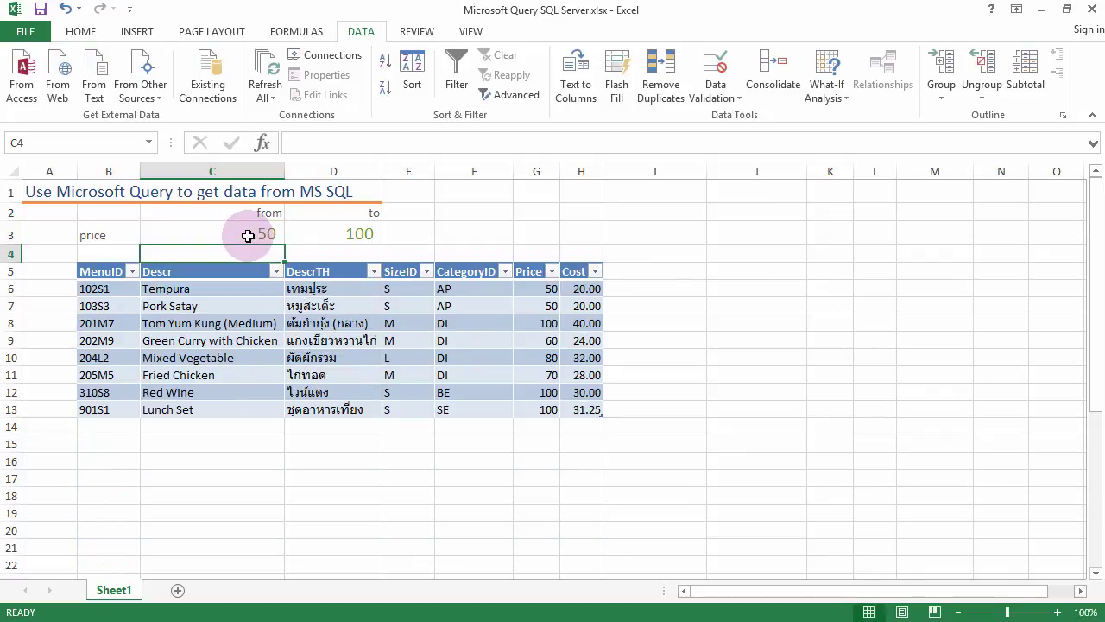